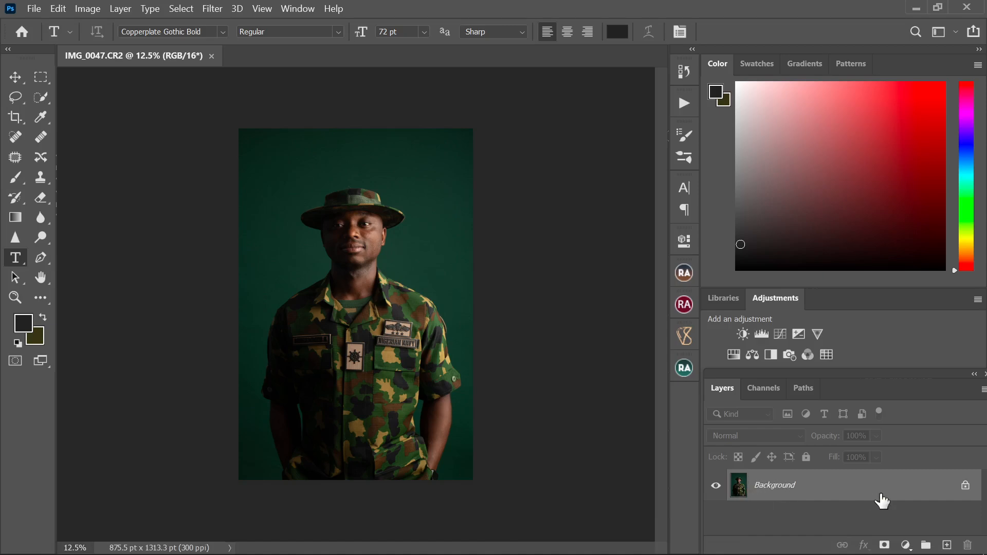
Step: Duplicate the Background layer and crop the portrait to a 4:5 ratio
key("ctrl+j")
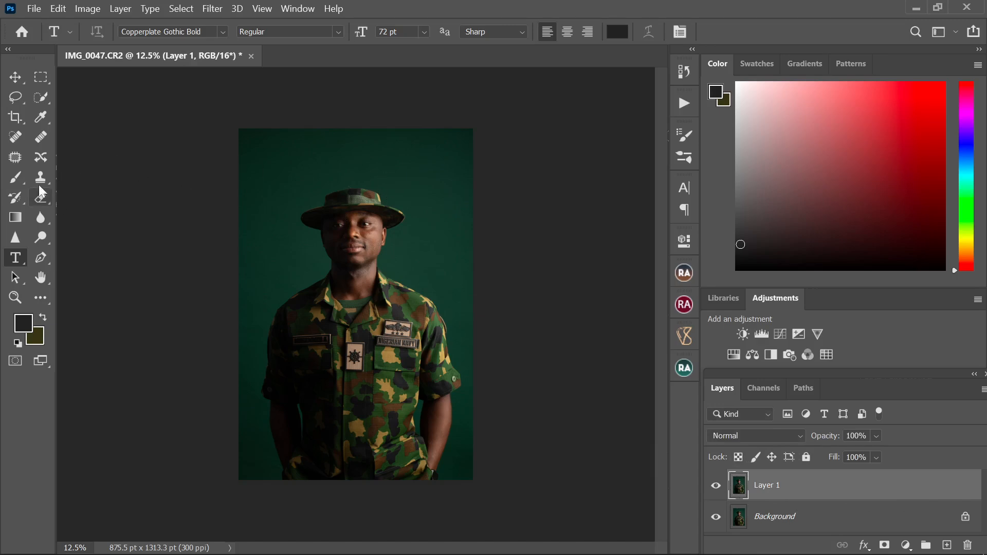
left_click(19, 119)
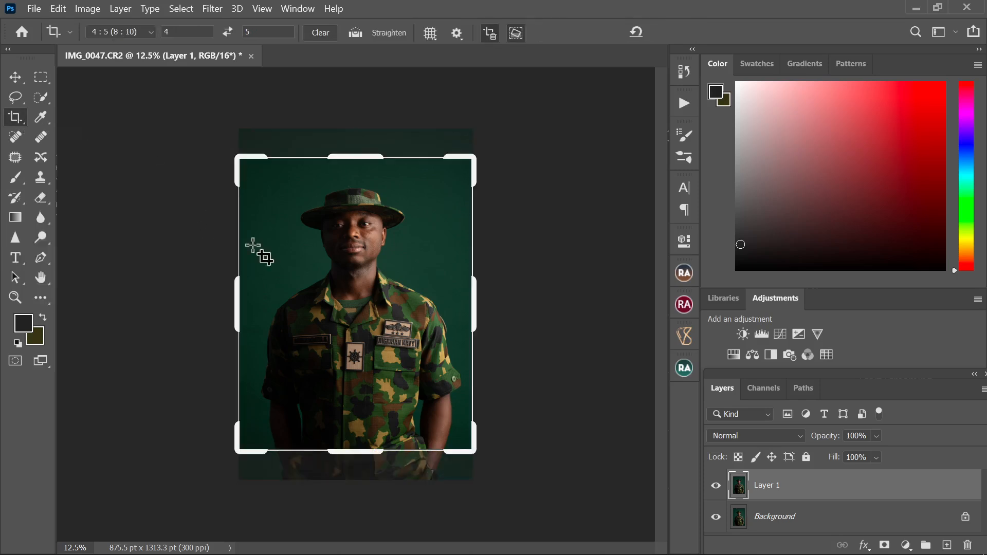
left_click(351, 308)
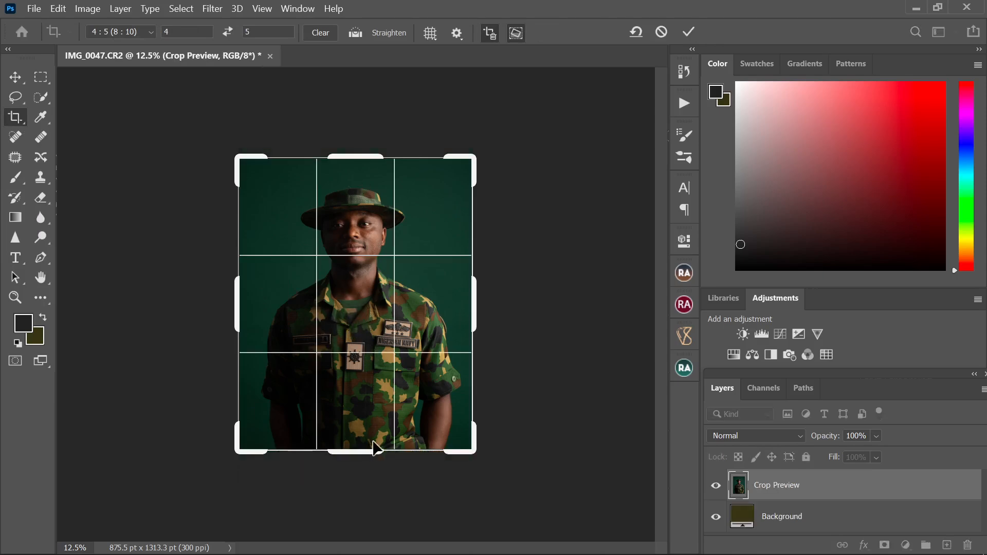
mouse_move(360, 257)
left_mouse_down()
mouse_move(361, 276)
mouse_move(361, 257)
mouse_move(361, 267)
left_mouse_up()
left_click(689, 32)
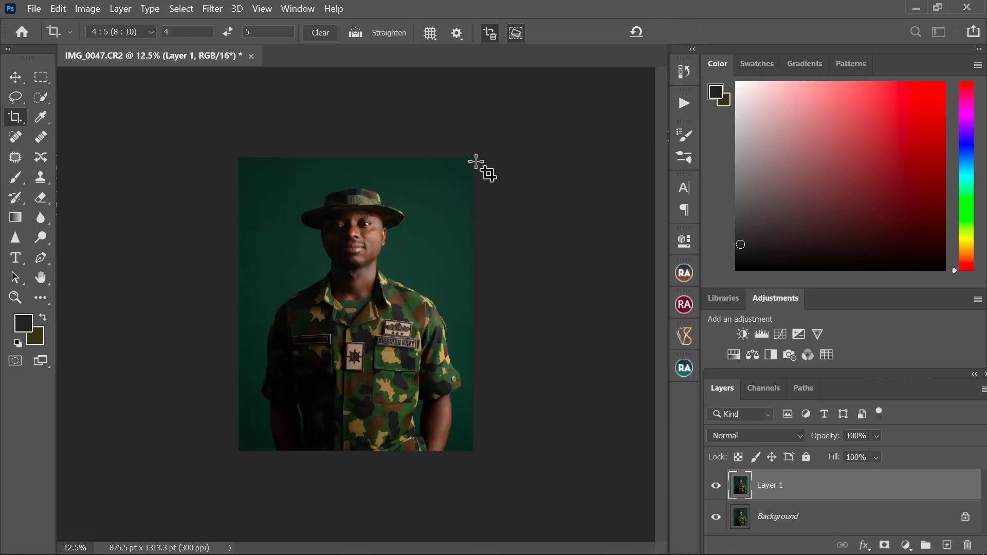
Step: Remove blemishes from the cheek and between the eyebrows with the Spot Healing Brush at size 35
key("ctrl+plus")
key("ctrl+plus")
key("ctrl+plus")
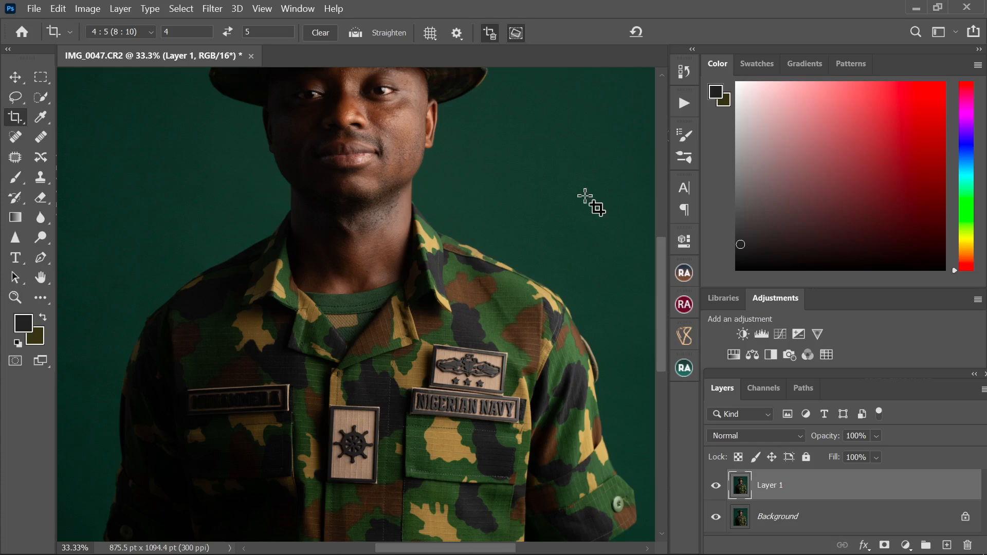
scroll(432, 221, "up", 3)
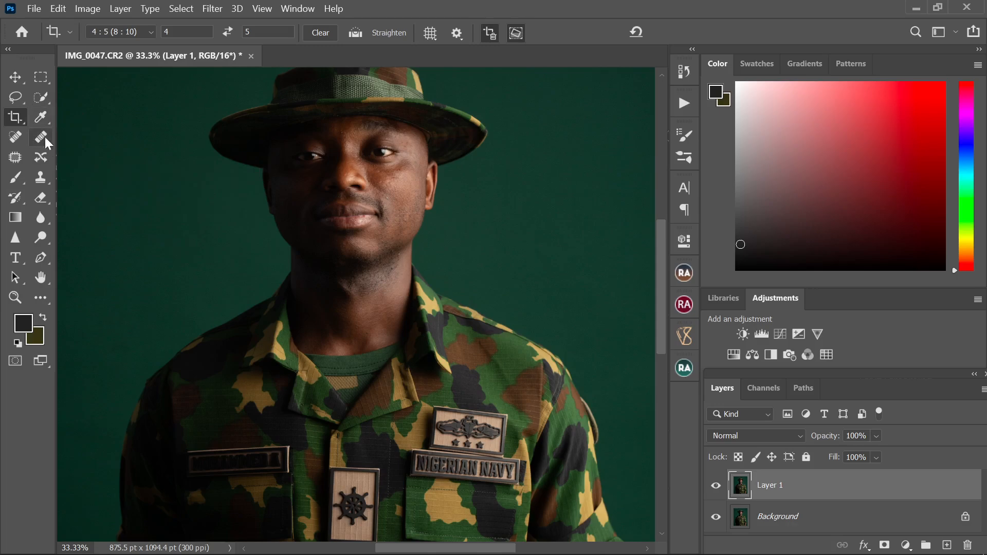
left_click(19, 140)
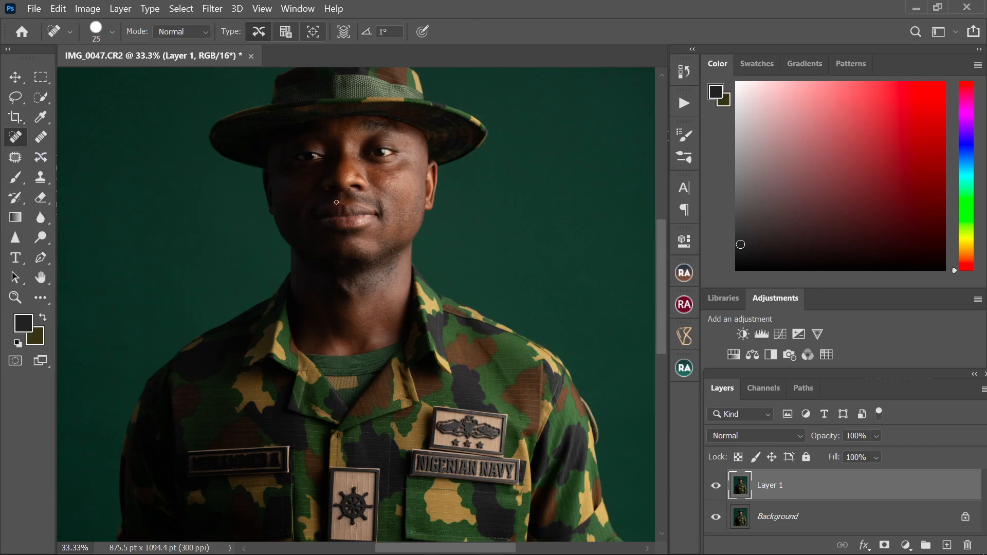
key("ctrl+plus")
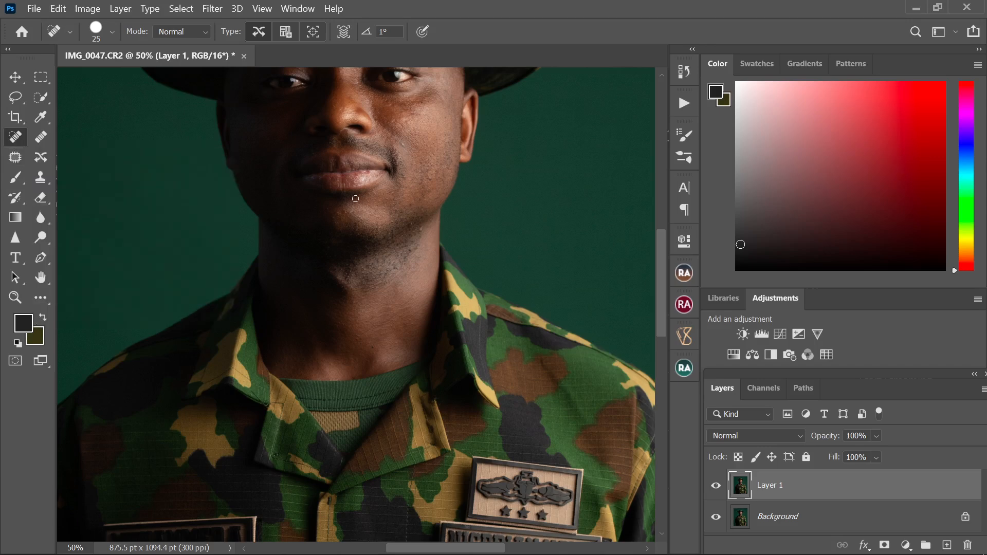
scroll(360, 199, "up", 3)
scroll(360, 198, "up", 3)
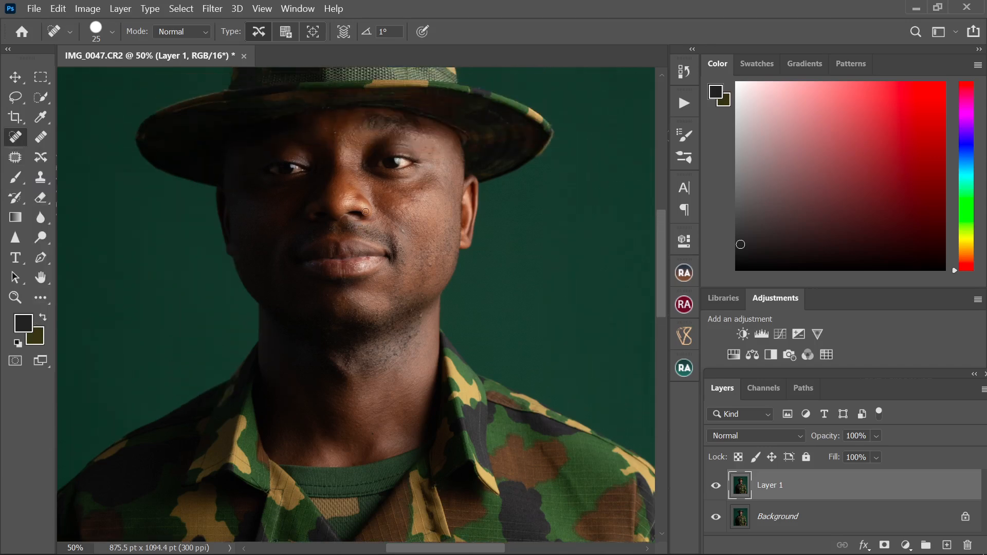
key("bracketright")
scroll(405, 230, "up", 1)
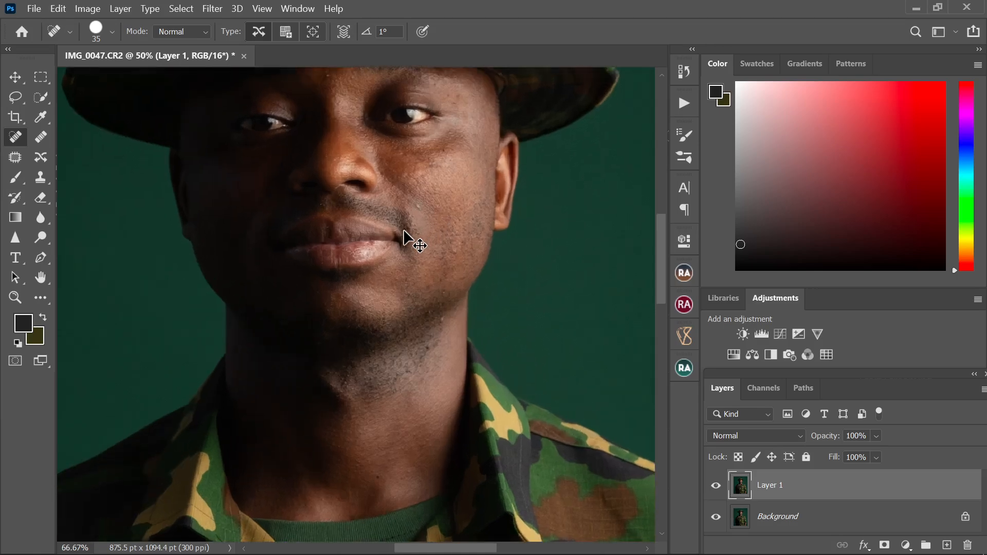
key("bracketleft")
key("bracketleft")
key("bracketright")
left_click(418, 206)
scroll(406, 228, "up", 1)
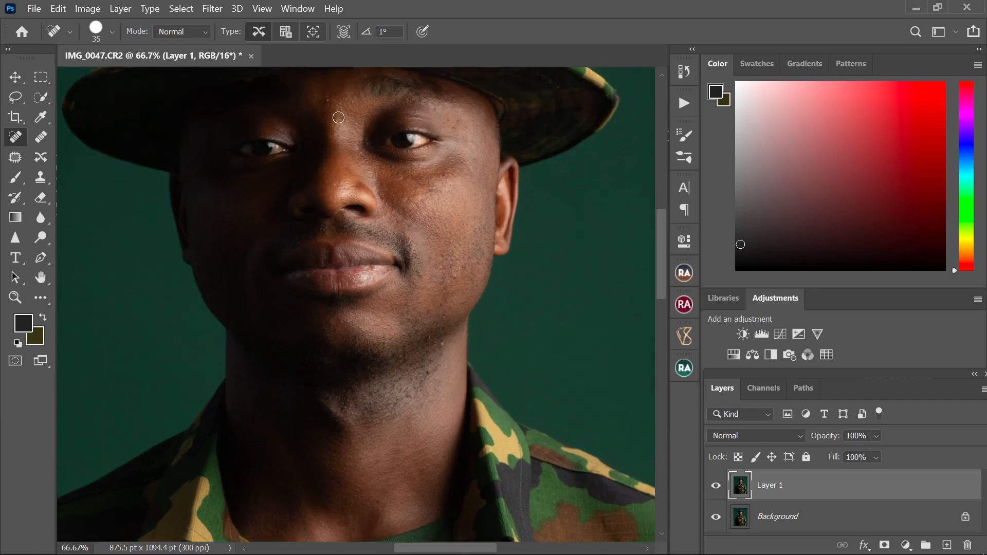
left_click(328, 101)
left_click(458, 277)
left_click(452, 268)
Step: Heal the small spots along the lit lower cheek and jawline with the brush reduced to size 25
key("bracketleft")
left_click(419, 271)
left_click(444, 344)
left_click(430, 338)
left_click(443, 313)
left_click(428, 314)
left_click(414, 328)
left_click(443, 320)
left_click(442, 328)
Step: Heal the remaining spots around the lit eye and temple, and on the chin and neck
left_click(441, 173)
left_click(454, 127)
left_click(458, 122)
left_click(467, 129)
left_click(445, 121)
left_click(418, 110)
key("ctrl+minus")
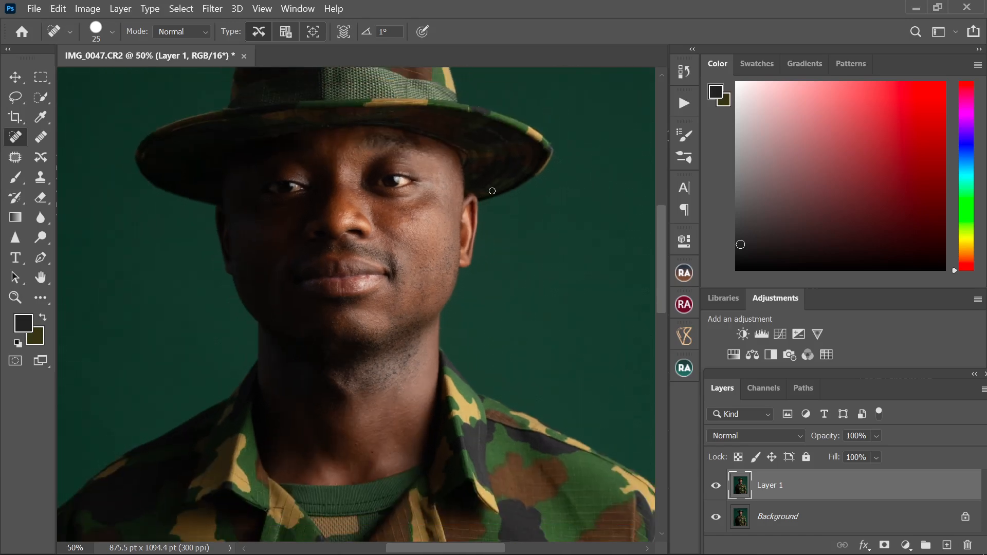
left_click(410, 355)
left_click(344, 314)
Step: Run the Advance Frequency Separation action with a Gaussian Blur radius of 14.0 pixels
left_click(684, 103)
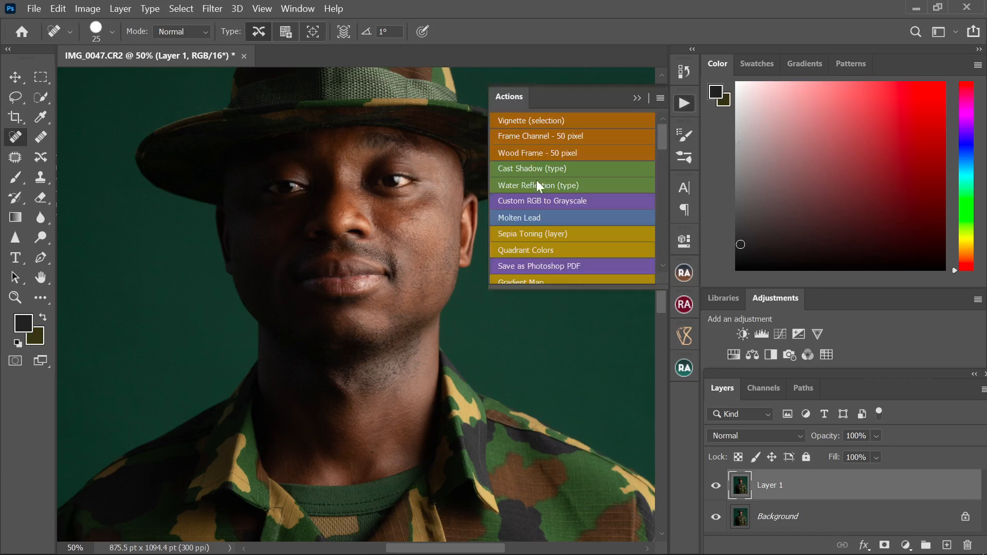
scroll(530, 191, "down", 5)
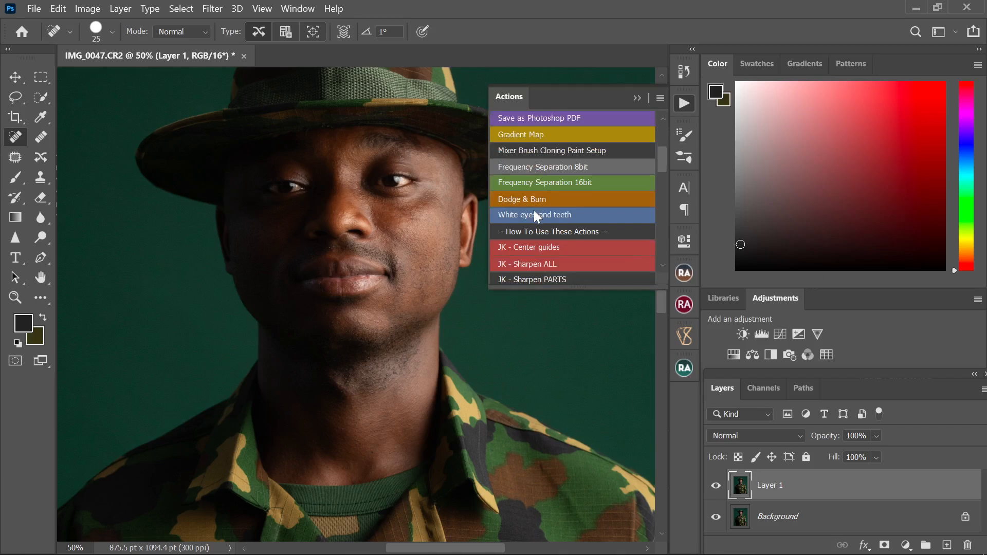
scroll(534, 210, "down", 6)
scroll(534, 210, "down", 7)
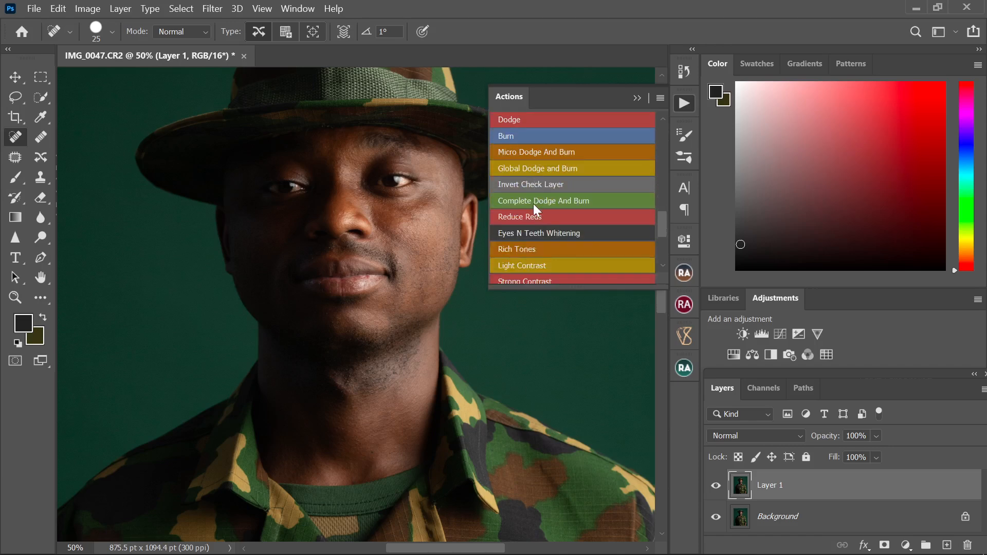
scroll(534, 204, "down", 5)
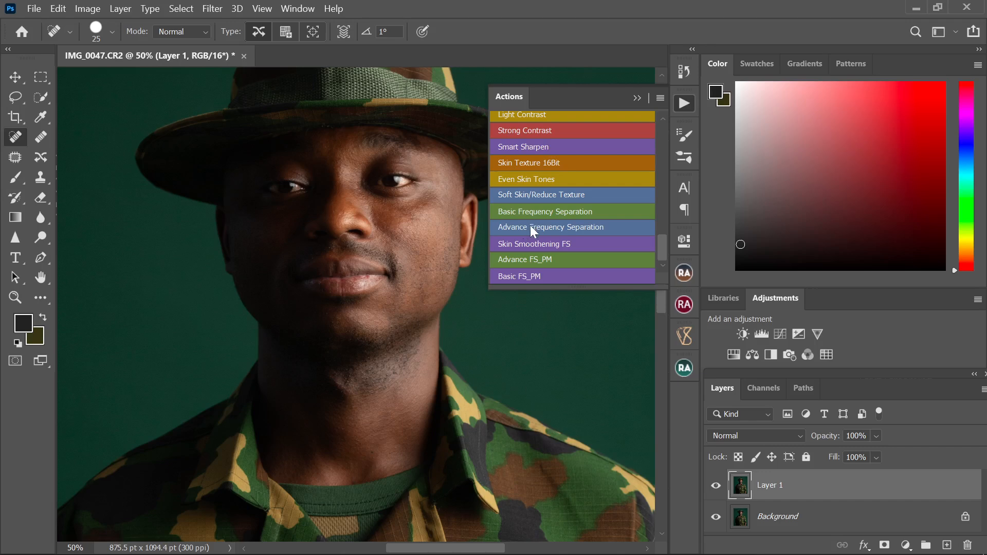
left_click(530, 227)
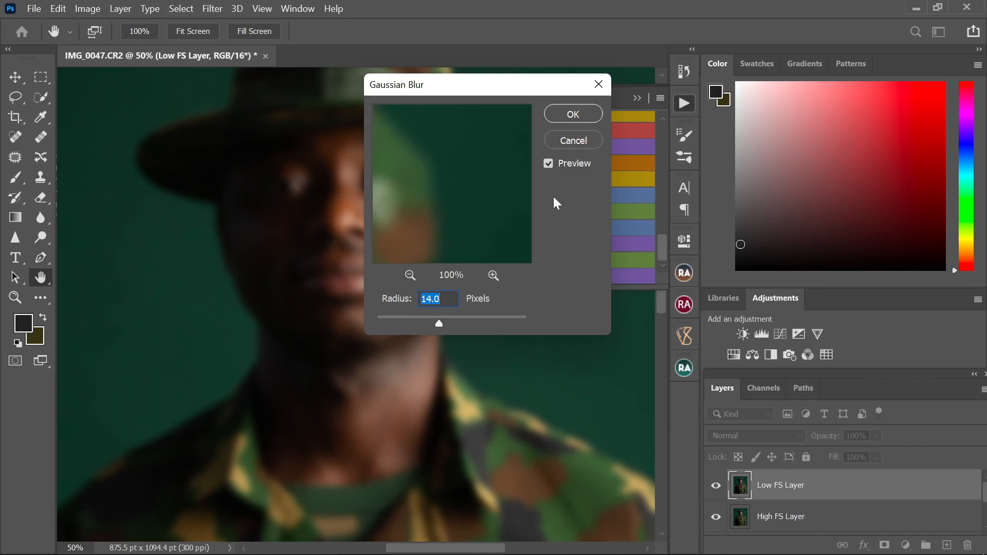
left_click(578, 115)
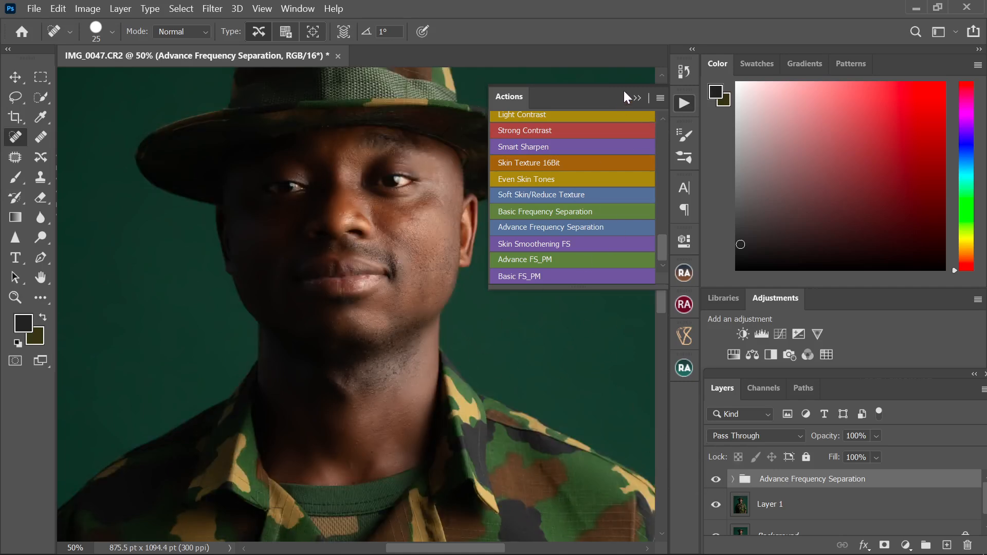
left_click(637, 97)
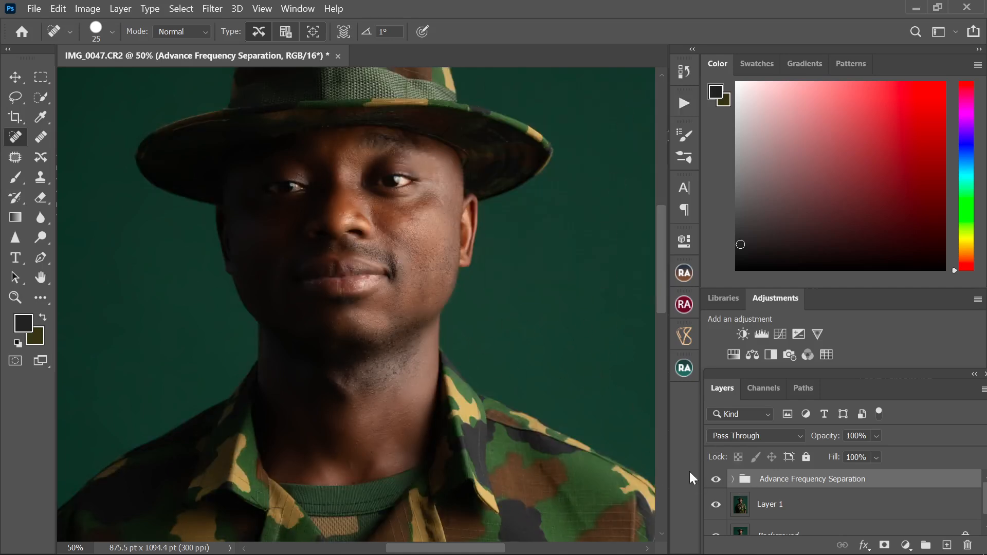
Step: Expand the Advance Frequency Separation group, hide the High FS Layer and select the Low FS Layer copy
left_click(733, 482)
scroll(766, 504, "down", 3)
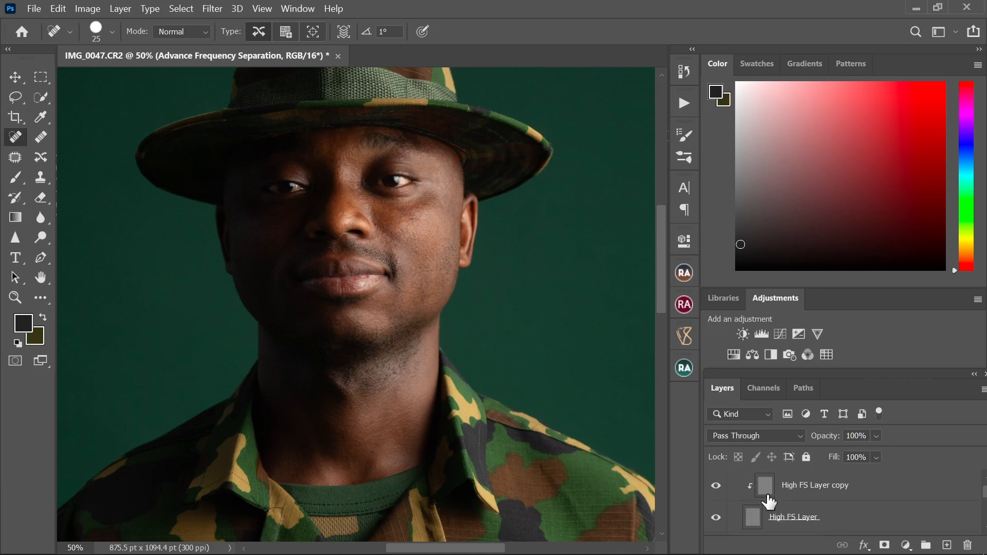
scroll(769, 501, "down", 3)
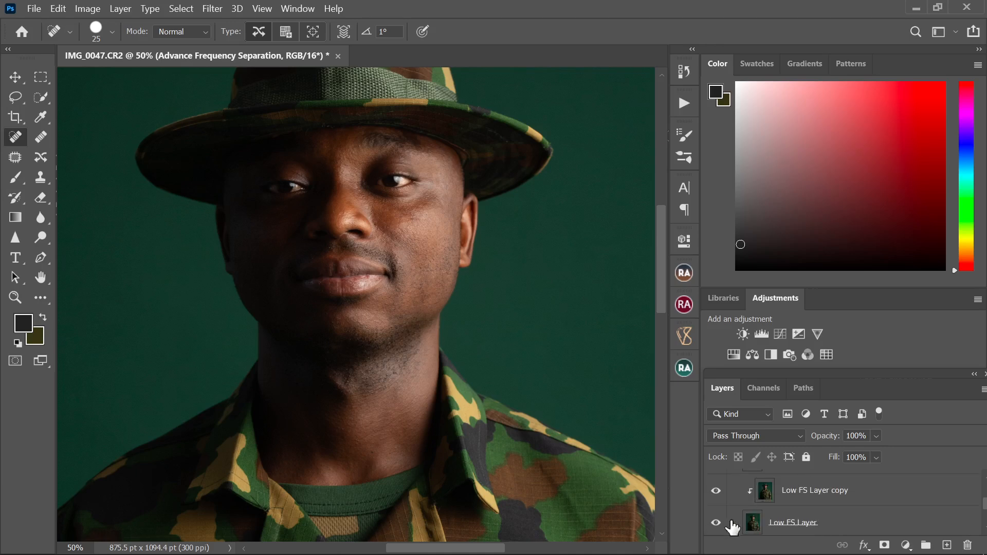
scroll(782, 519, "up", 1)
scroll(782, 519, "up", 1)
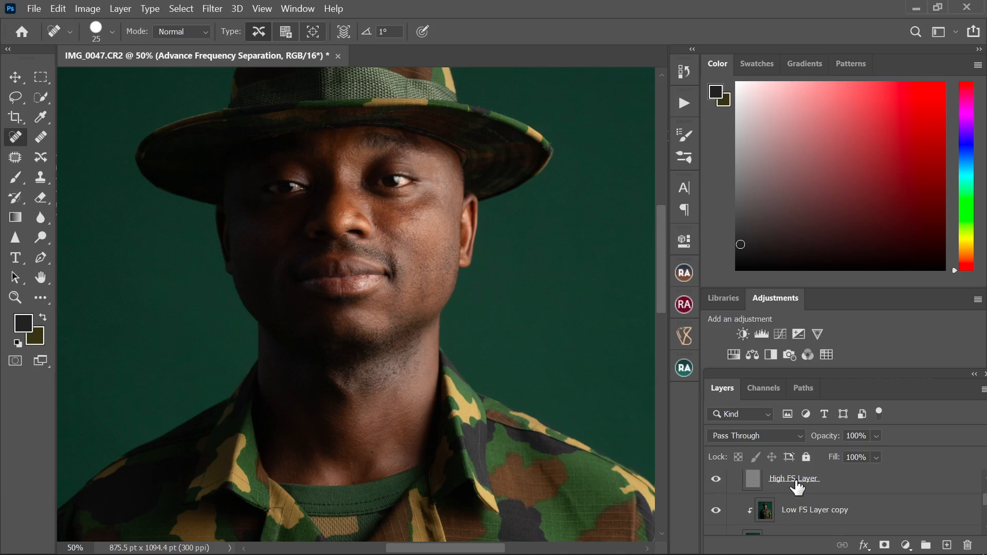
left_click(715, 483)
left_click(808, 512)
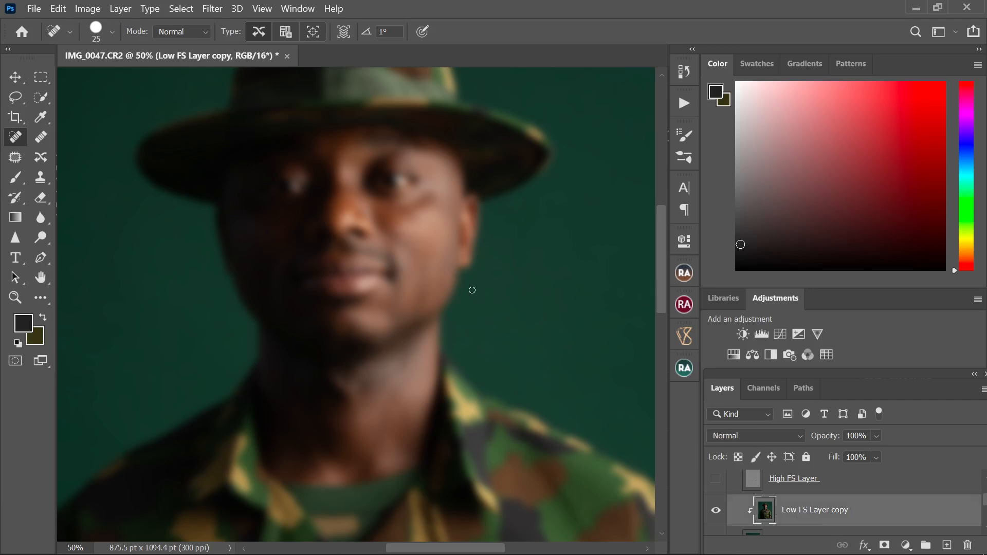
Step: Blend the facial skin tones on the Low FS Layer copy with the Mixer Brush at size 125
scroll(472, 290, "down", 3)
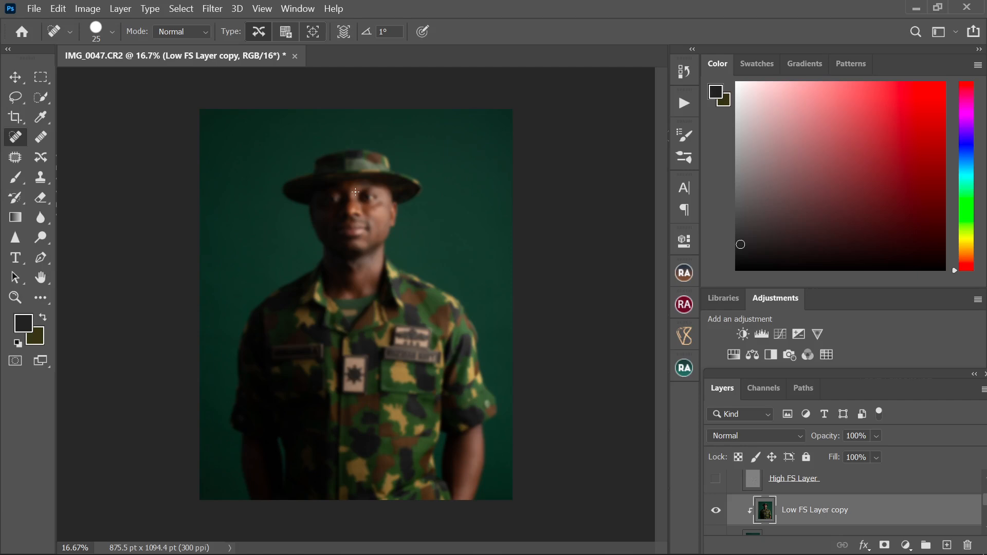
key("ctrl+plus")
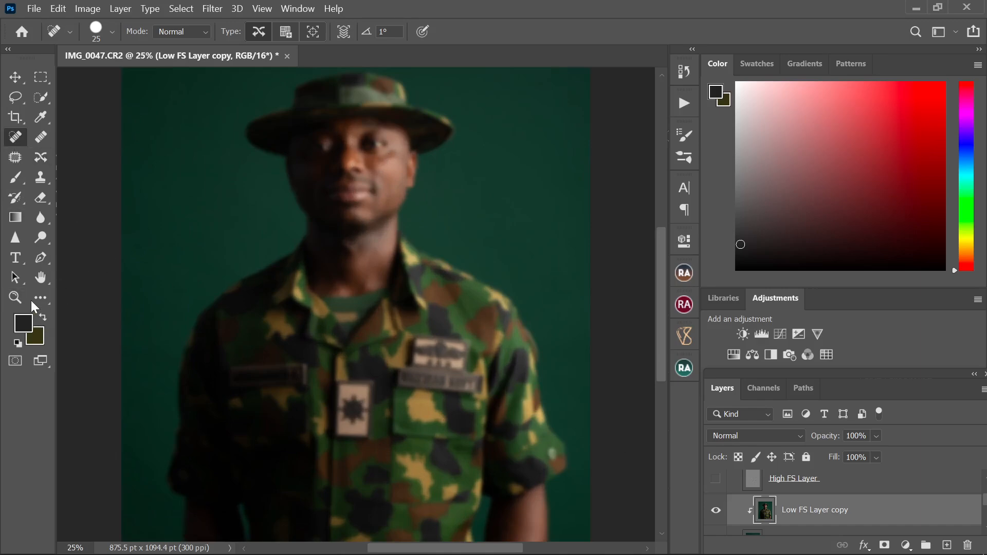
key("b")
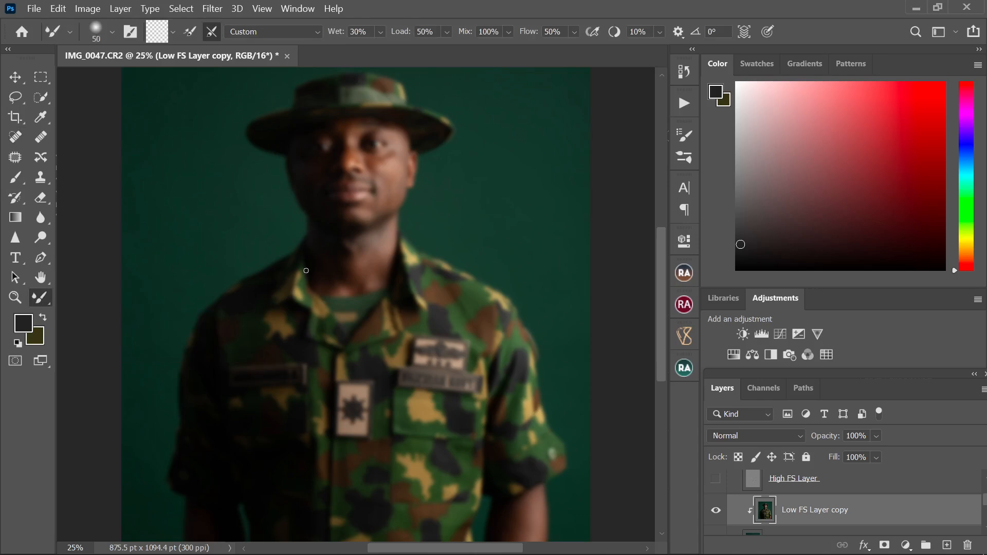
key("bracketright")
key("bracketright")
key("bracketright")
key("bracketright")
key("bracketleft")
Step: Blend the arm and neck skin tones, enlarging the Mixer Brush to size 200, and show the High FS Layer again
scroll(334, 292, "down", 5)
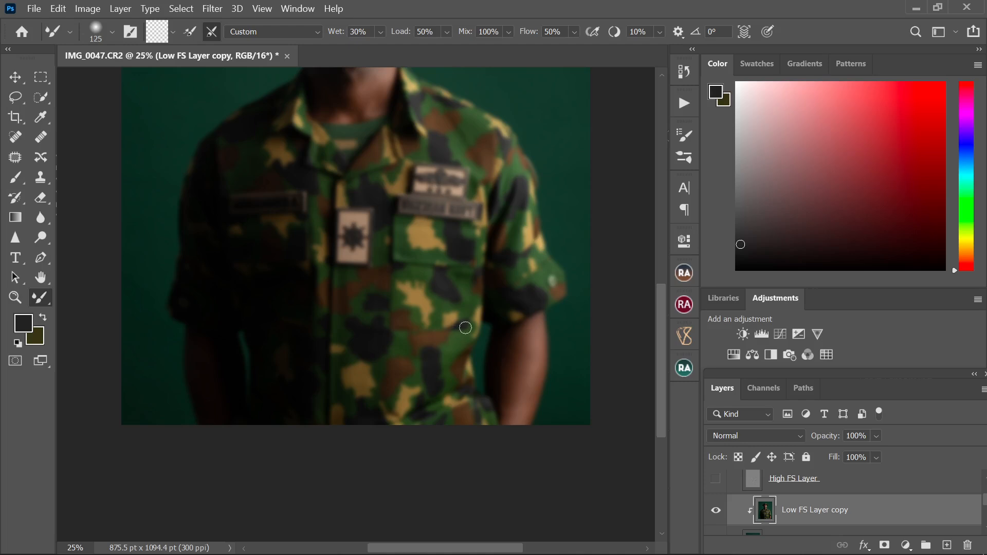
key("bracketright")
key("bracketright")
key("bracketright")
scroll(356, 178, "up", 3)
scroll(356, 178, "up", 1)
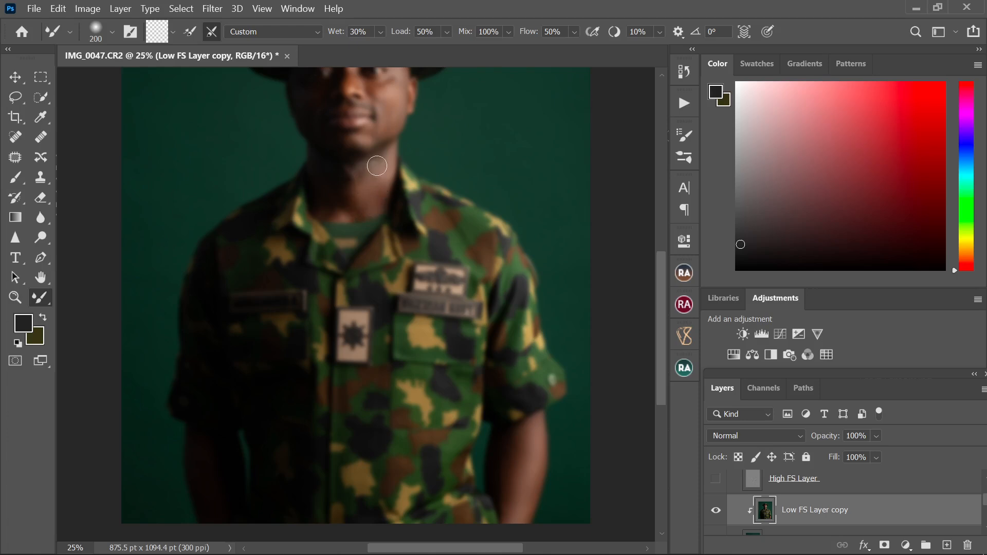
scroll(378, 180, "up", 1)
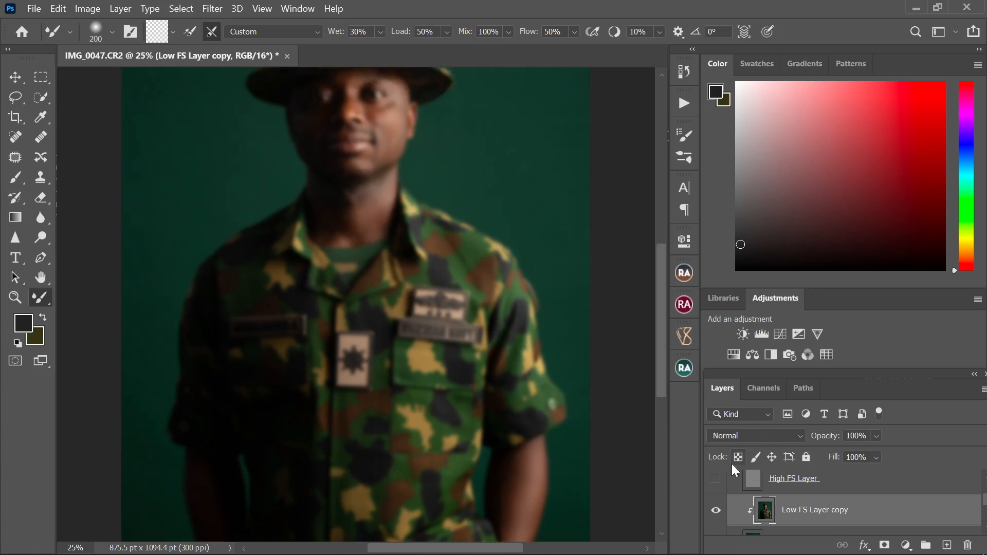
left_click(716, 479)
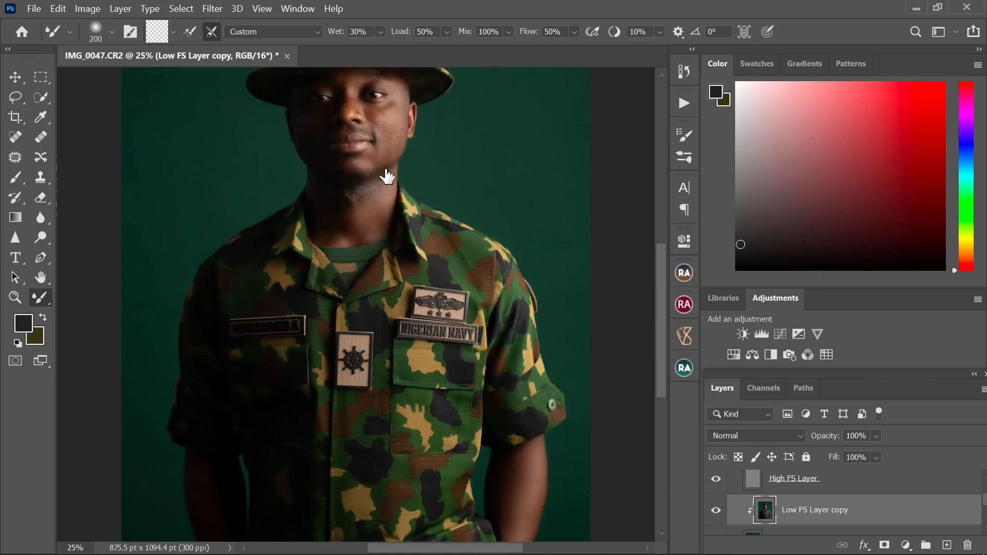
Step: Compare the face with and without the Low FS Layer copy by toggling its visibility, leaving it shown
scroll(400, 227, "up", 2)
scroll(400, 227, "up", 1)
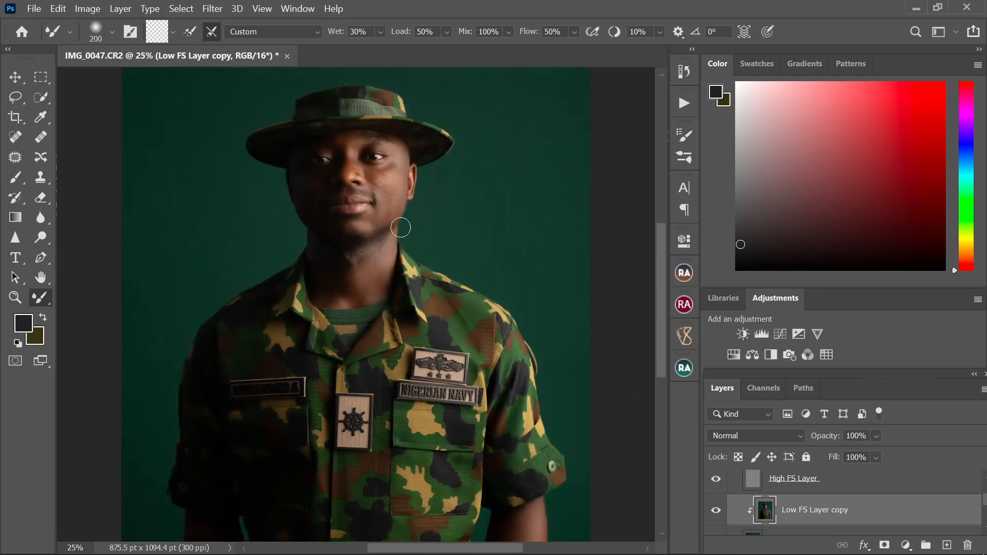
scroll(401, 228, "up", 1)
scroll(400, 228, "up", 1)
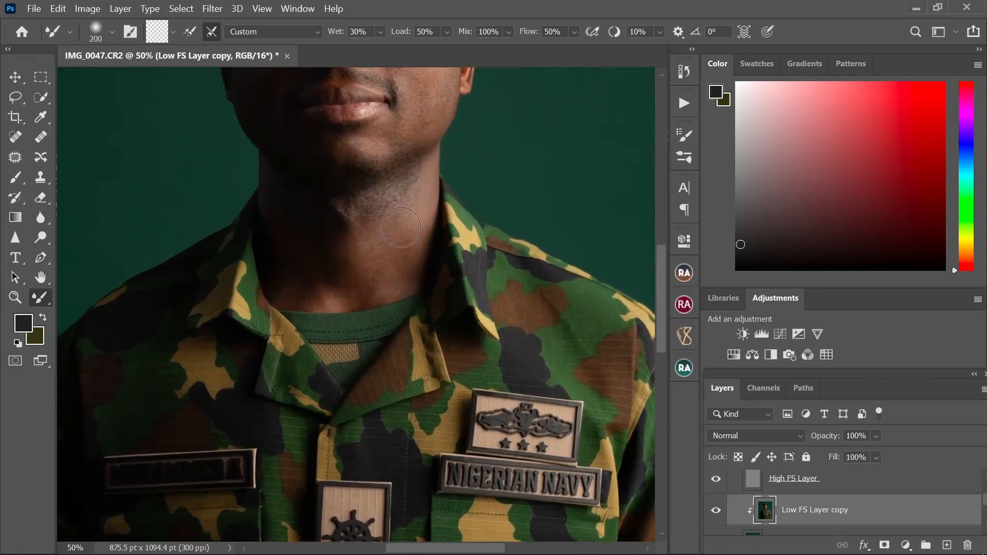
scroll(461, 228, "up", 7)
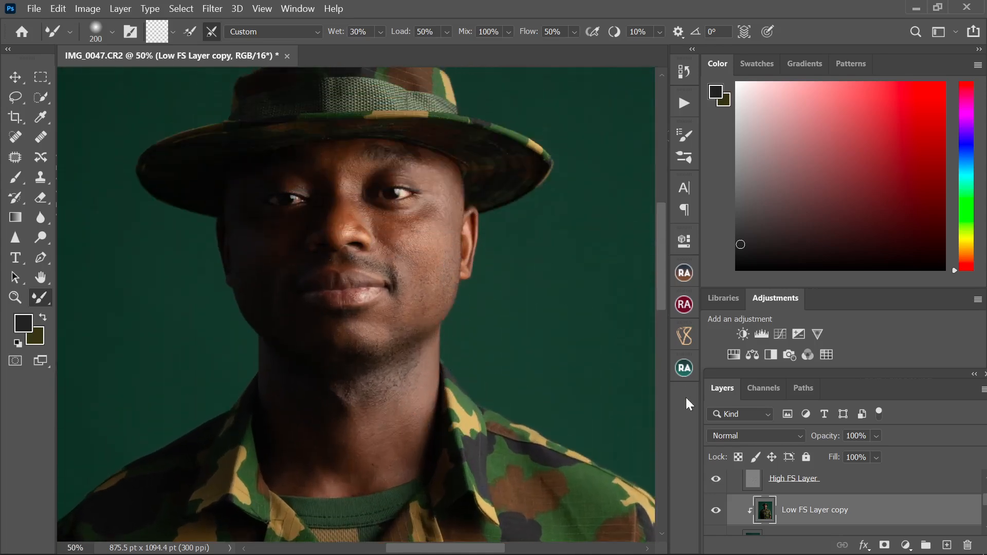
left_click(716, 512)
left_click(716, 512)
left_click(716, 512)
left_click(716, 512)
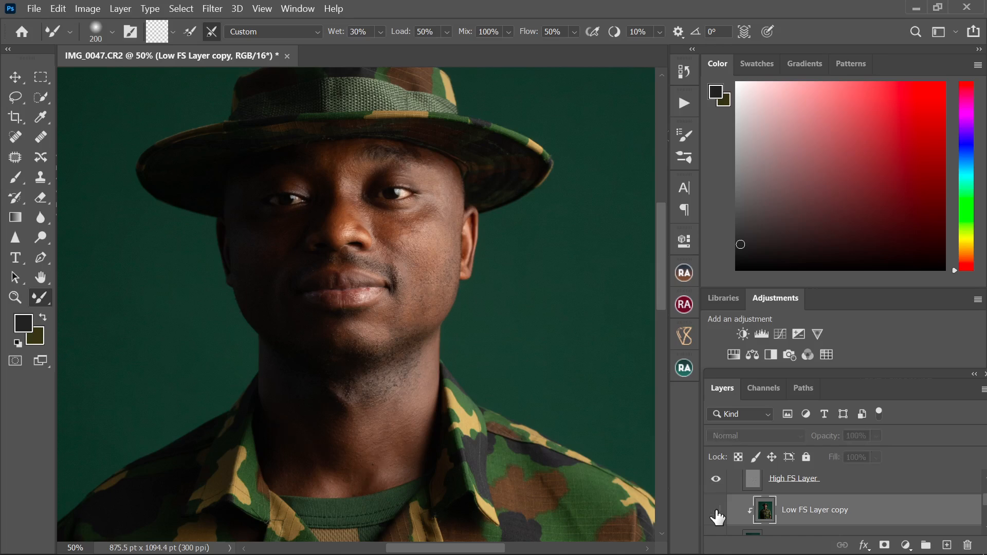
left_click(716, 512)
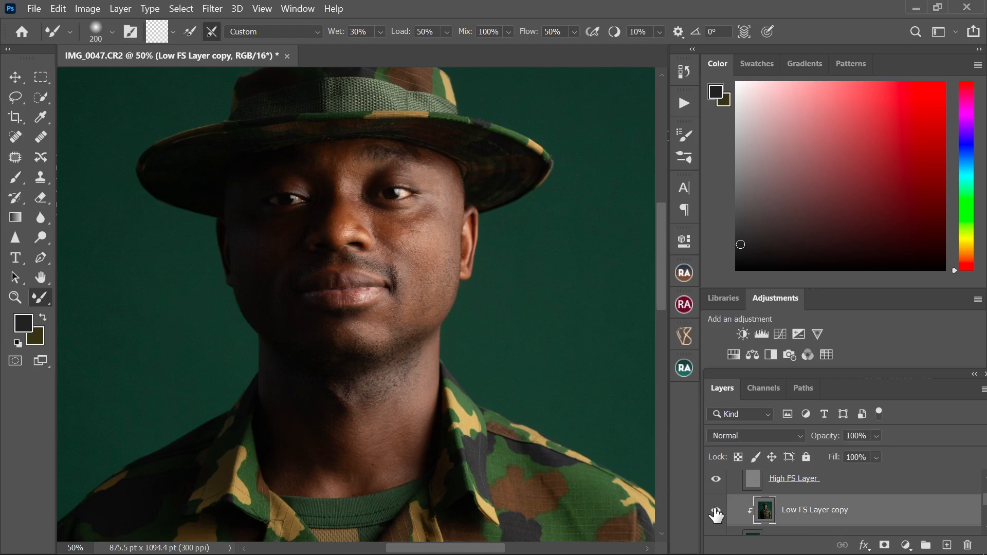
Step: Recheck the smoothed skin by switching the Low FS Layer copy off and on, keeping the layer shown
left_click(716, 512)
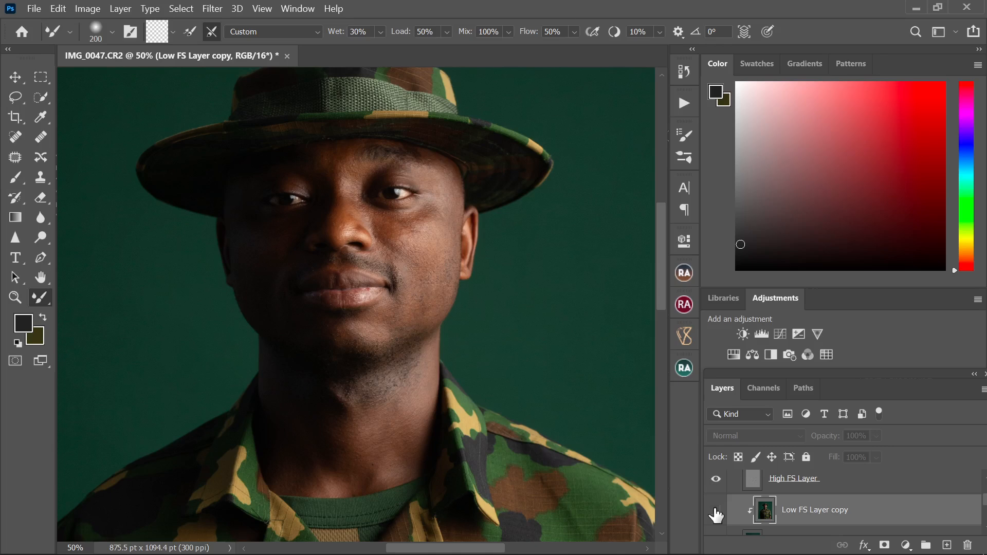
left_click(716, 512)
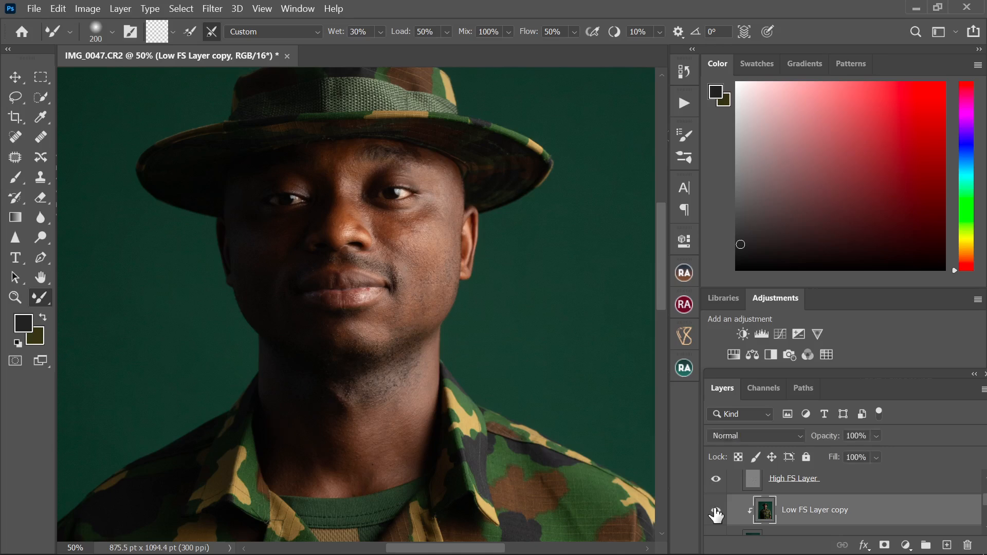
left_click(716, 512)
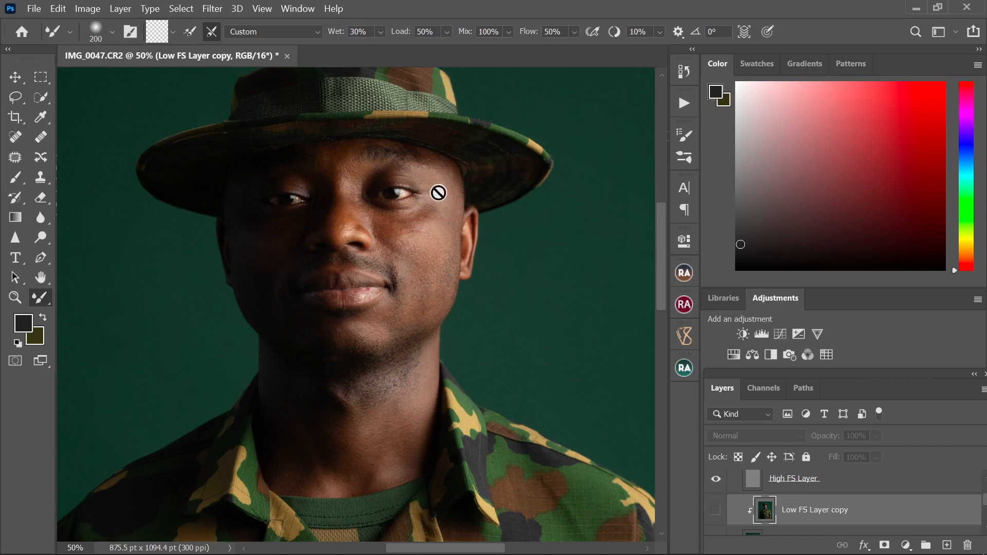
left_click(716, 512)
scroll(524, 400, "up", 2)
scroll(524, 400, "down", 2)
Step: Select the Advance Frequency Separation group and collapse it
key("ctrl+minus")
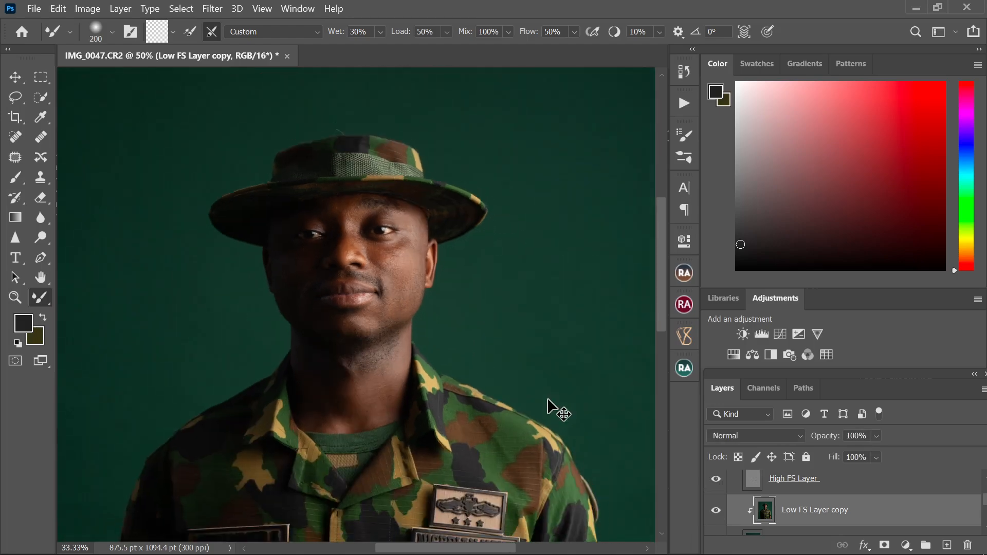
key("ctrl+minus")
key("ctrl+minus")
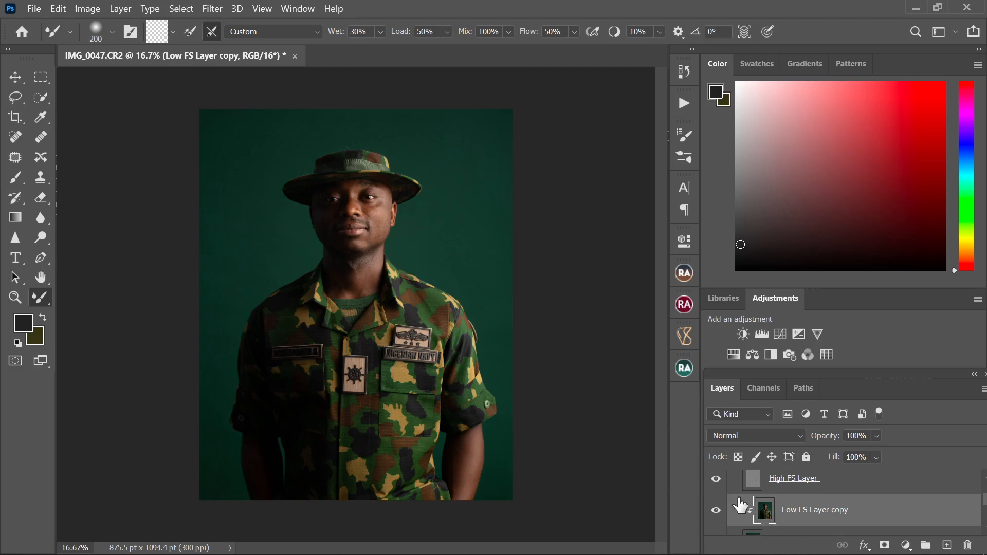
scroll(757, 520, "up", 2)
left_click(733, 483)
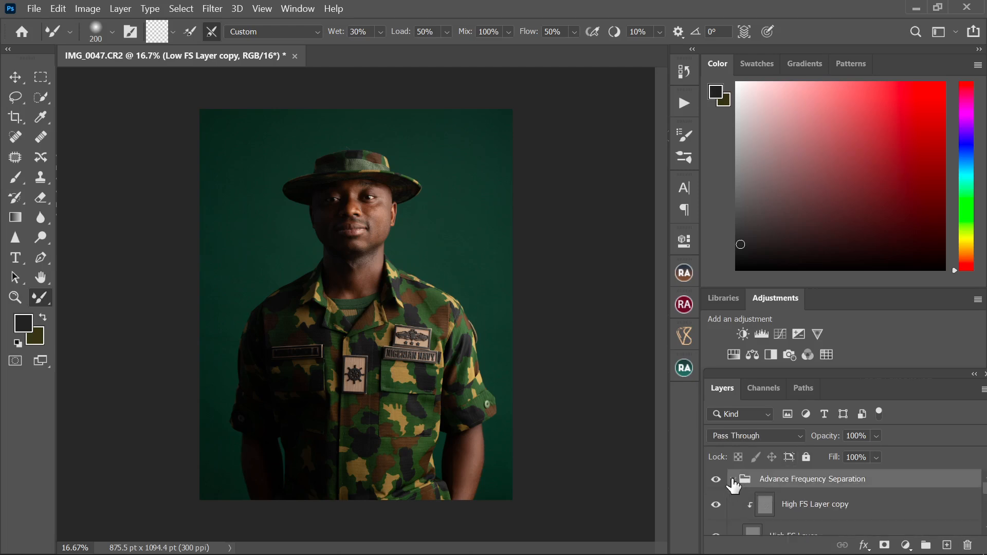
left_click(732, 481)
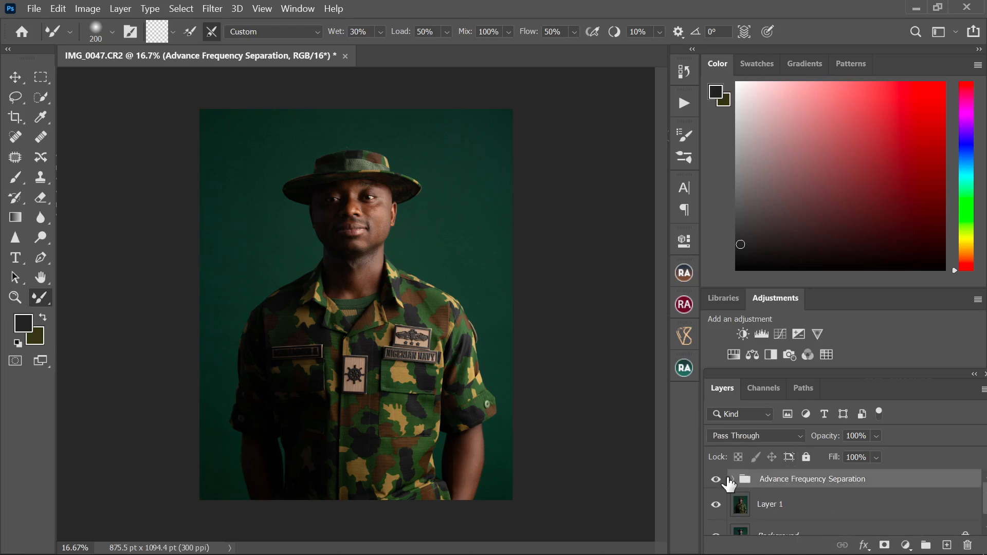
Step: Compare the whole portrait with and without the Advance Frequency Separation group, leaving the group shown
left_click(717, 480)
left_click(717, 481)
left_click(718, 481)
left_click(718, 481)
Step: Run the Even Skin Tones action above the frequency separation group and accept its default Gradient Map
left_click(686, 105)
scroll(527, 223, "up", 1)
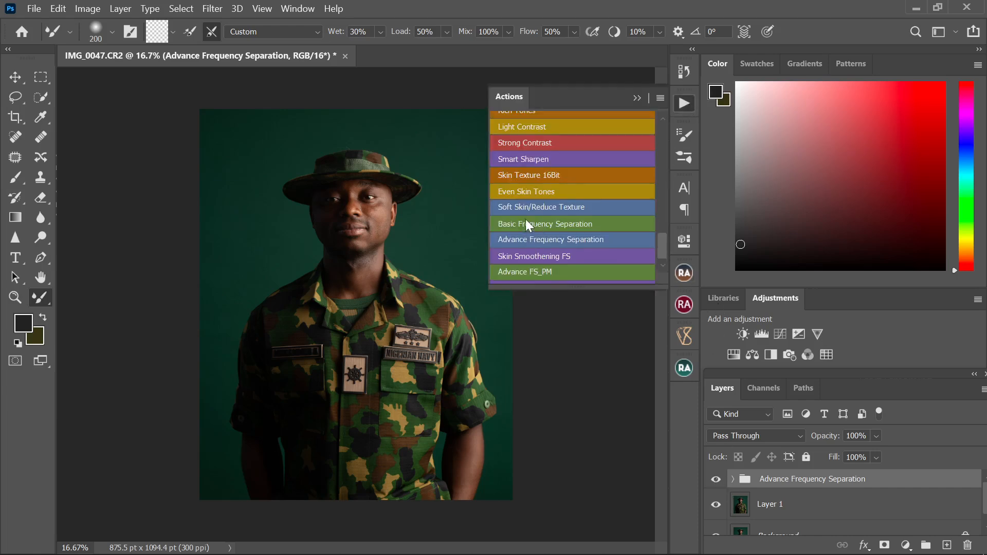
left_click(535, 189)
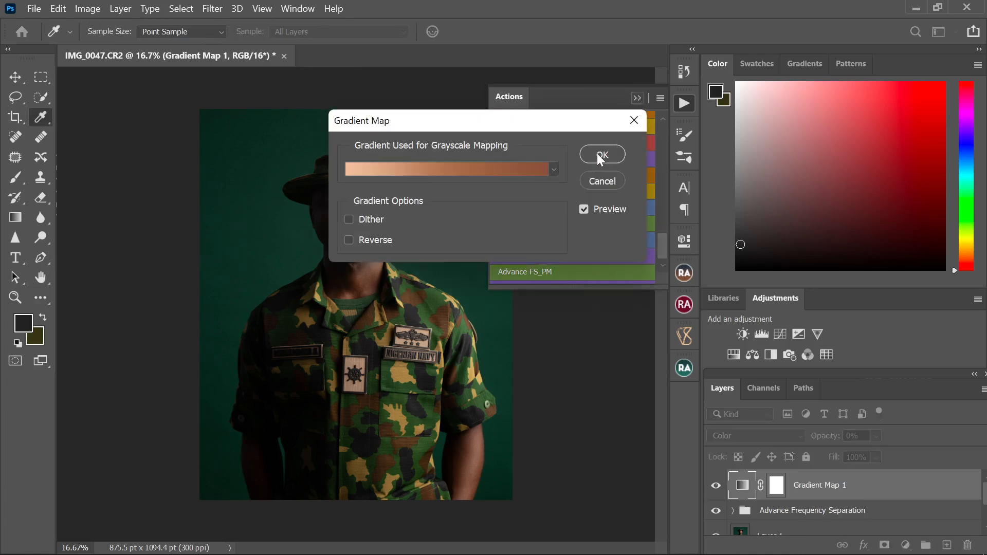
left_click(597, 154)
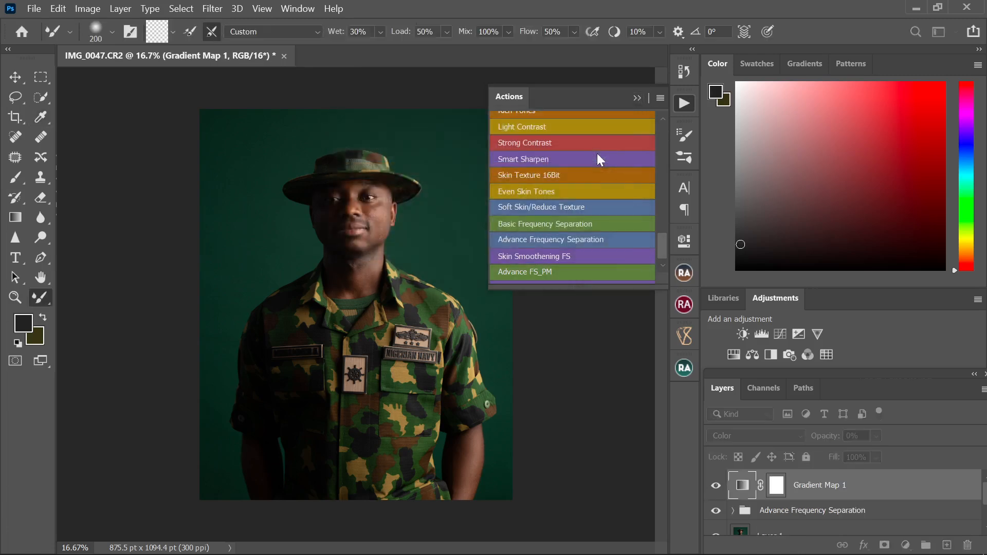
left_click(637, 97)
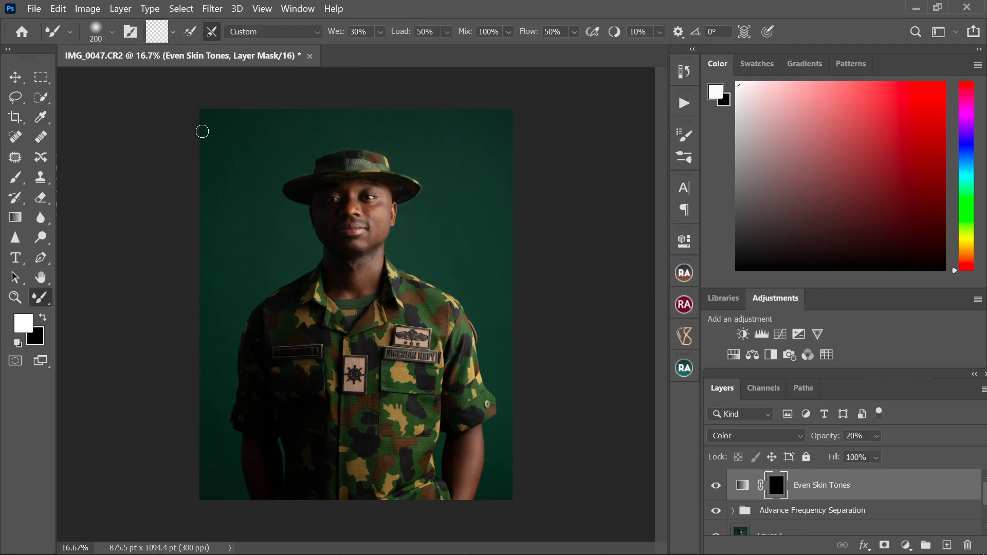
Step: Paint white over the face and arms on the Even Skin Tones mask with the Brush at size 400
left_click(16, 180)
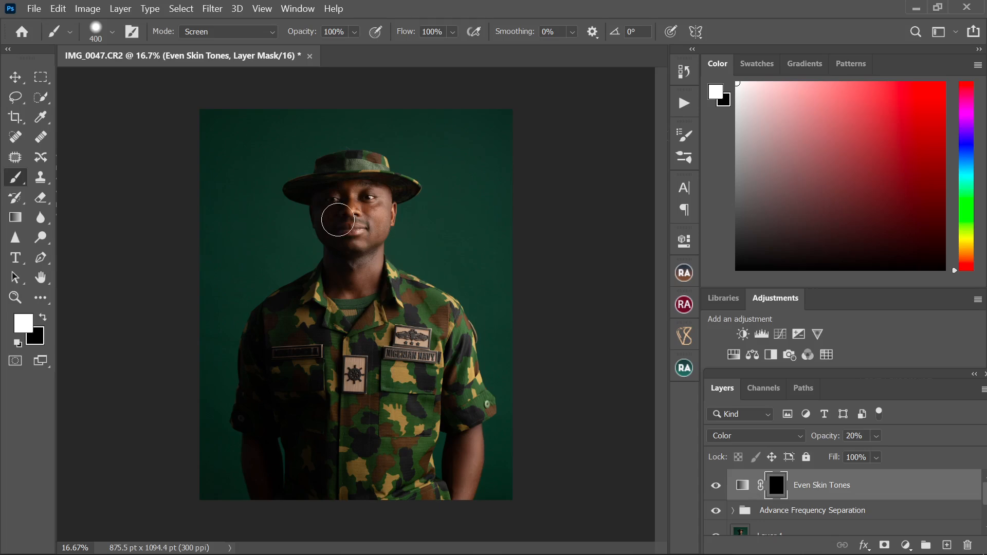
left_click_drag(331, 205, 364, 190)
mouse_move(370, 223)
left_mouse_down()
mouse_move(389, 214)
mouse_move(355, 214)
left_mouse_up()
Step: Compare the skin with and without the Even Skin Tones layer by toggling its visibility, leaving it shown
left_click(716, 486)
left_click(717, 486)
left_click(717, 487)
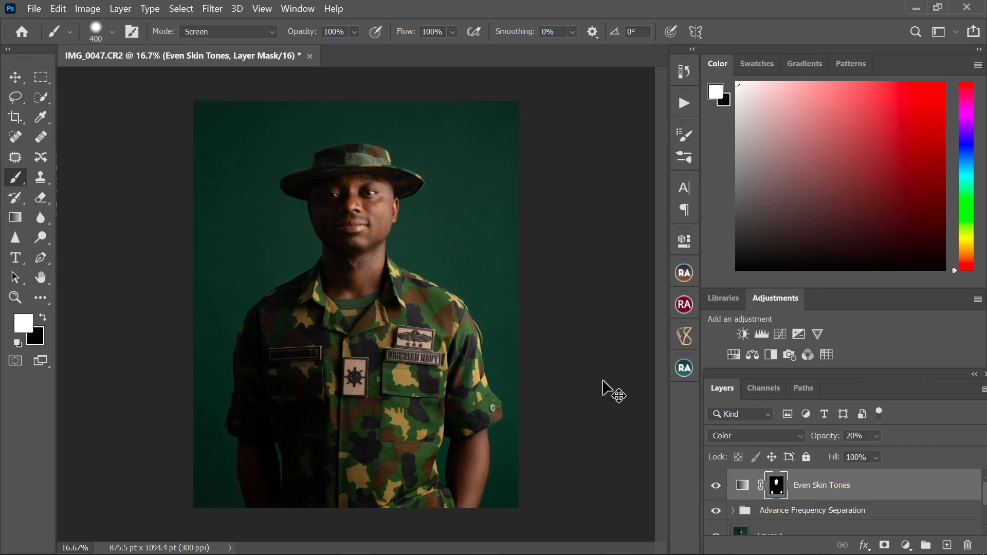
key("ctrl+plus")
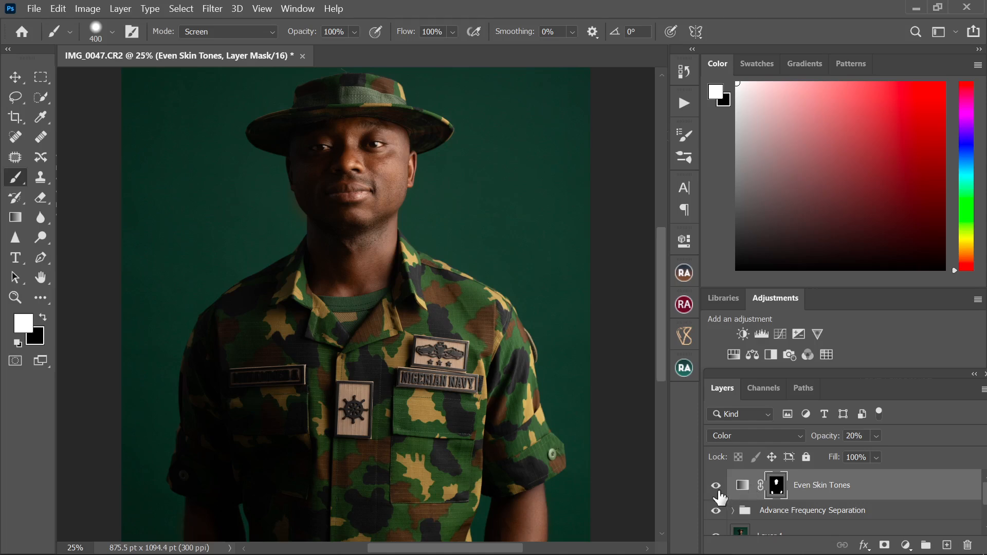
Step: Run the Light Contrast action to add a contrast layer above Even Skin Tones
left_click(683, 101)
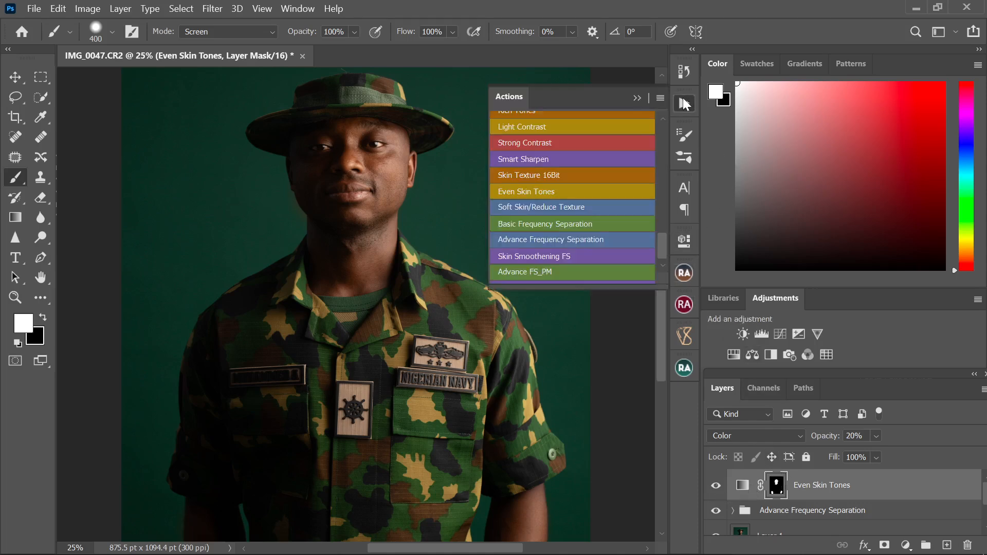
scroll(525, 239, "up", 2)
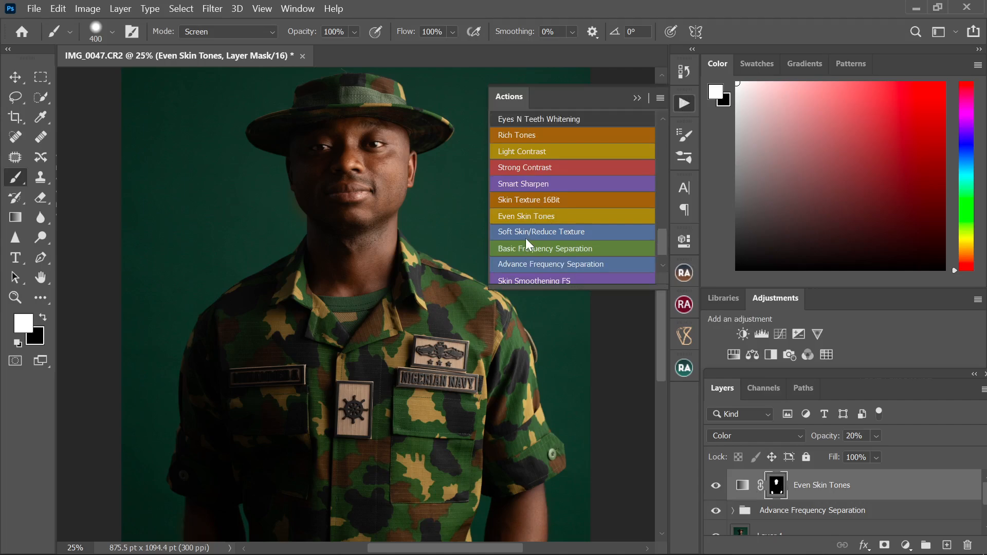
left_click(505, 153)
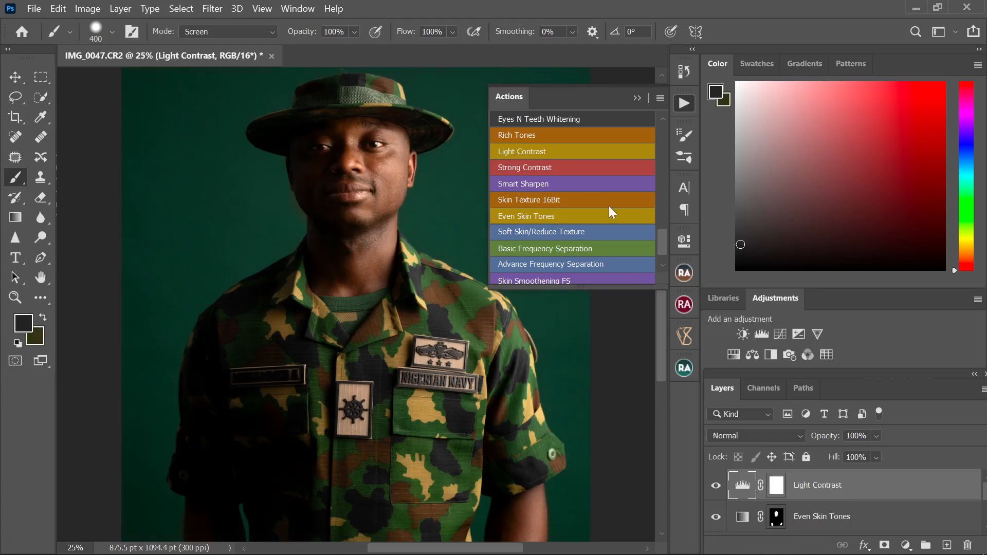
left_click(637, 98)
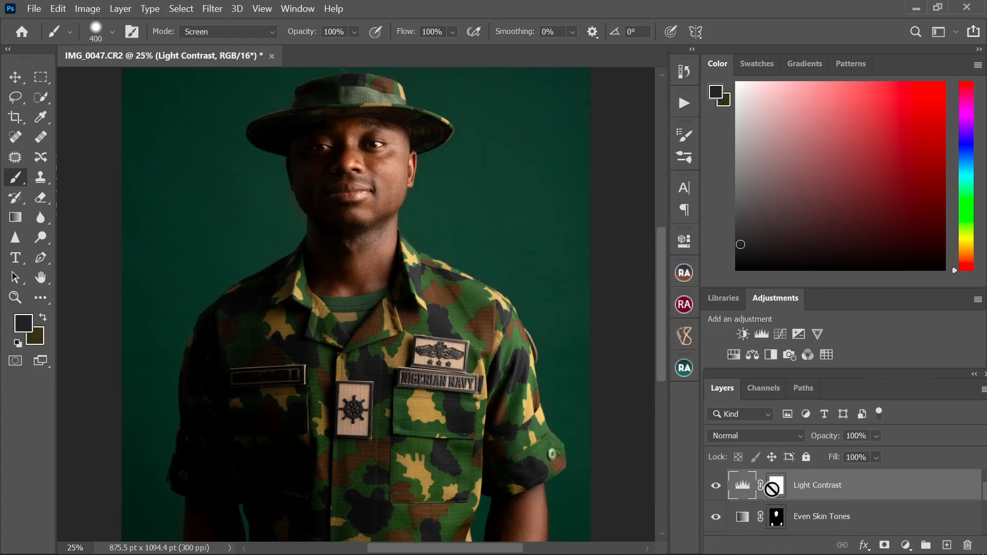
Step: Set the white input level of the Light Contrast Levels layer to 255
double_click(742, 485)
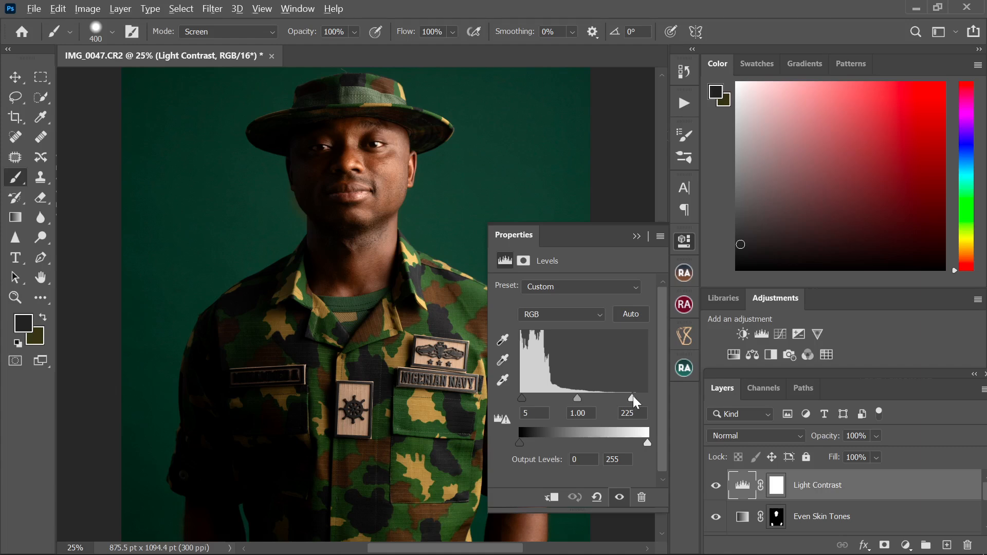
mouse_move(635, 402)
left_mouse_down()
mouse_move(745, 403)
mouse_move(648, 398)
left_mouse_up()
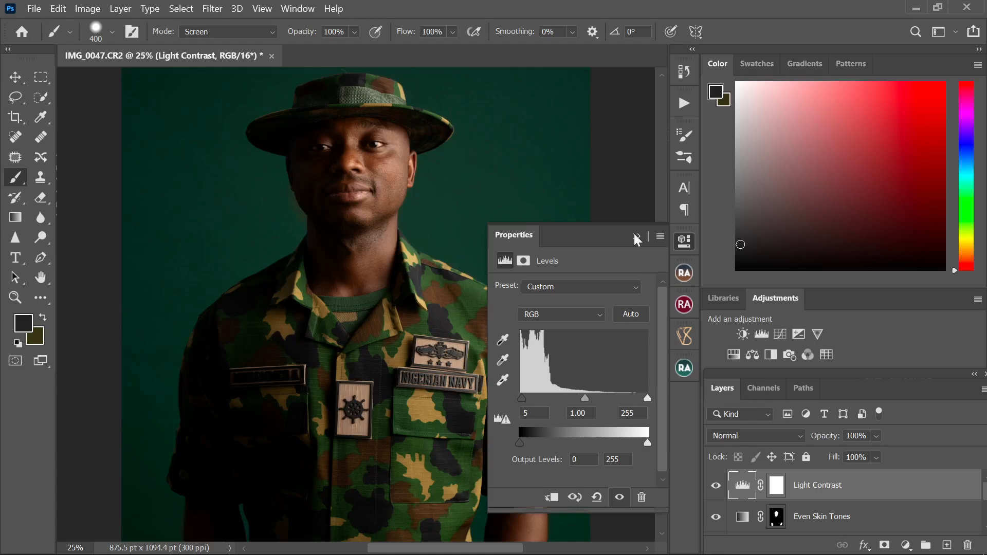
left_click(636, 237)
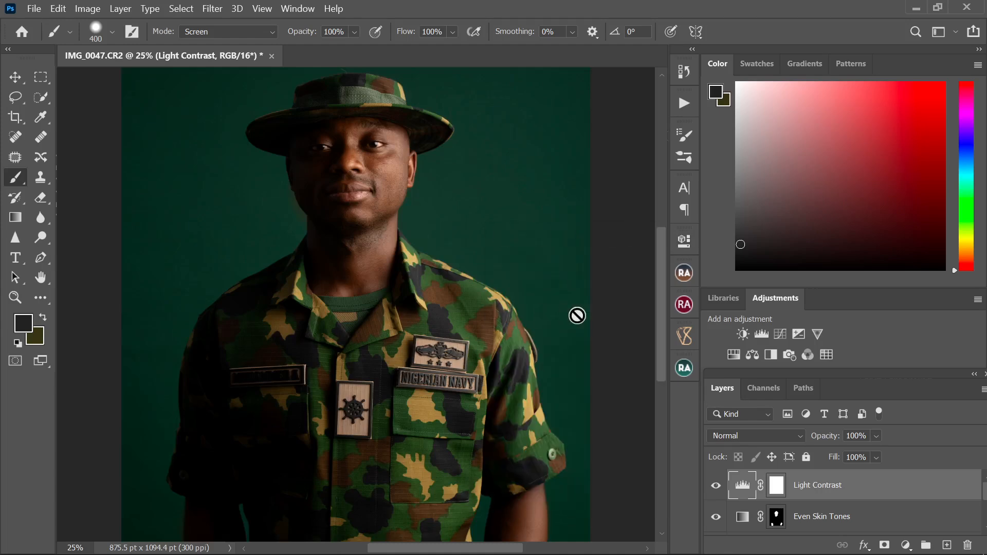
Step: Run the Eyes N Teeth Whitening action to add its layer group above Light Contrast
key("ctrl+minus")
key("ctrl+minus")
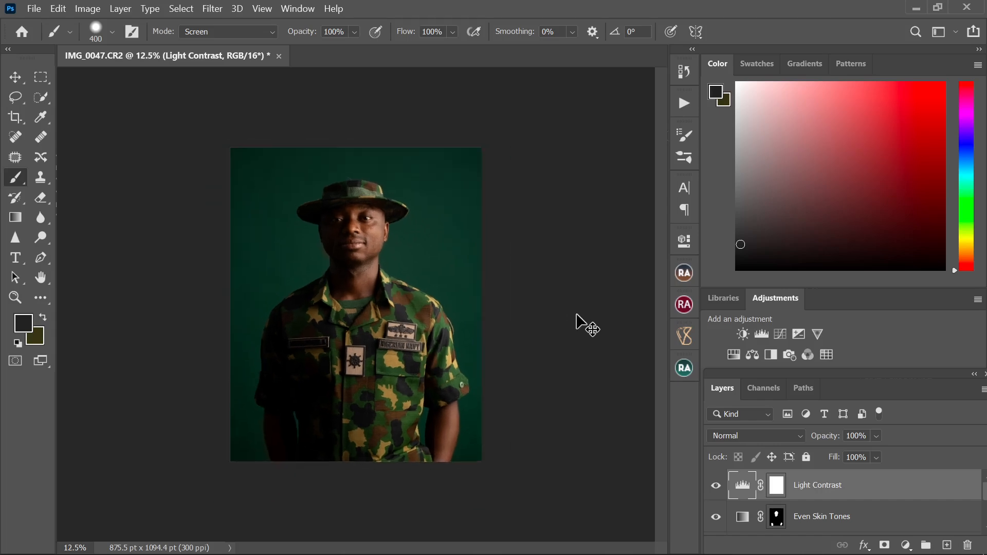
key("ctrl+plus")
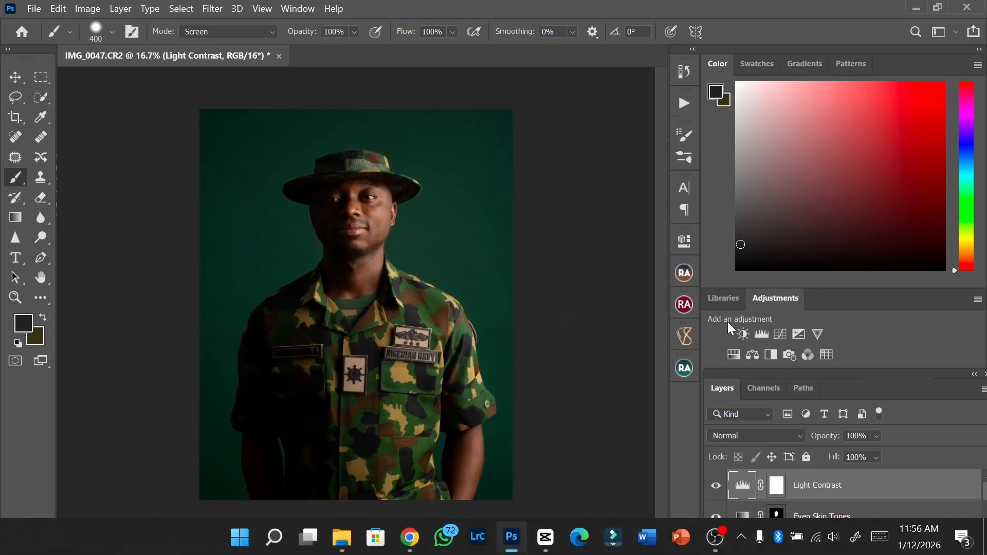
left_click(684, 106)
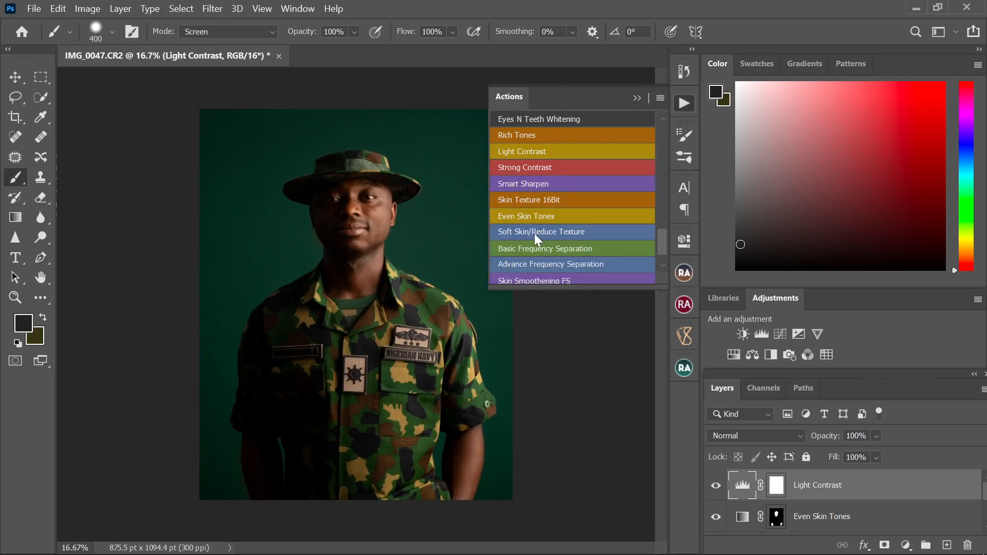
scroll(538, 259, "up", 3)
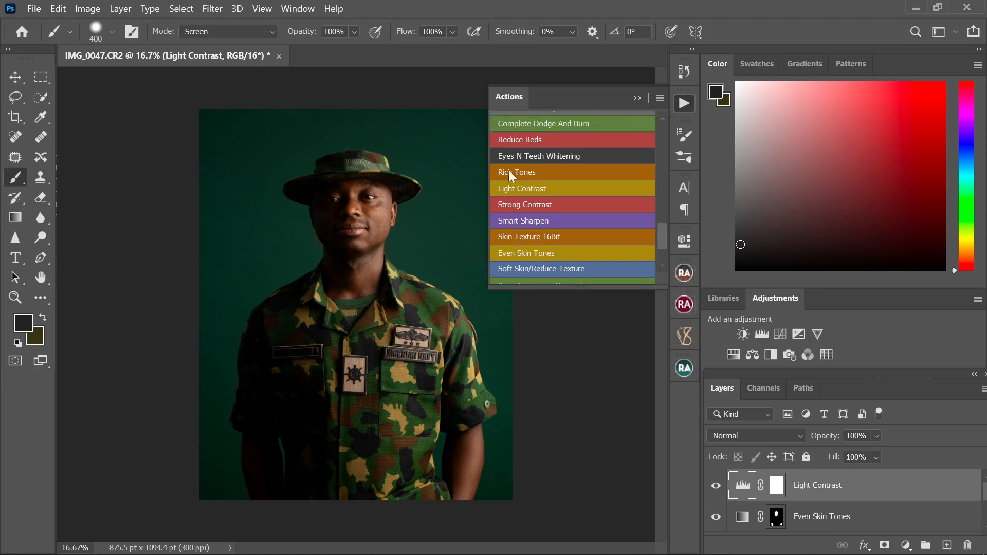
scroll(534, 220, "up", 1)
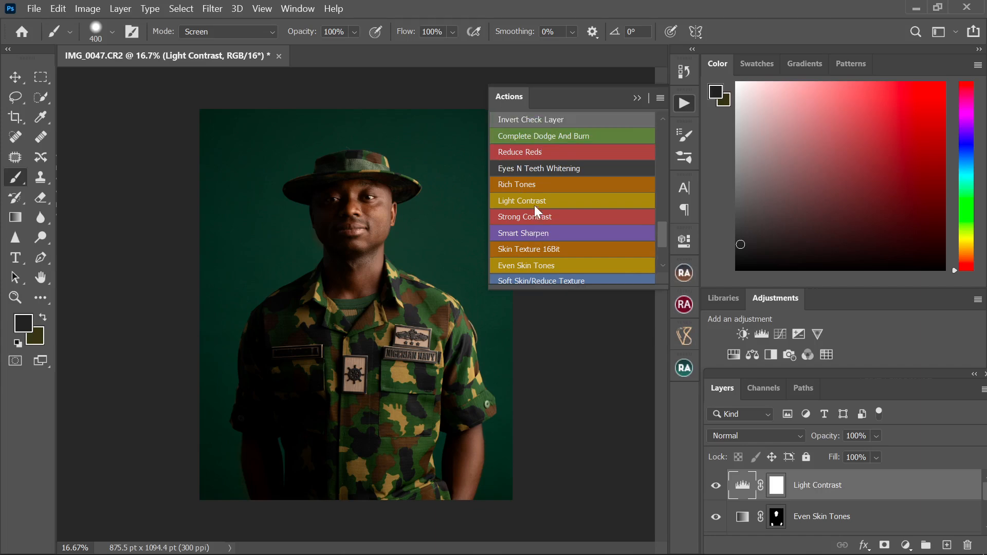
left_click(526, 168)
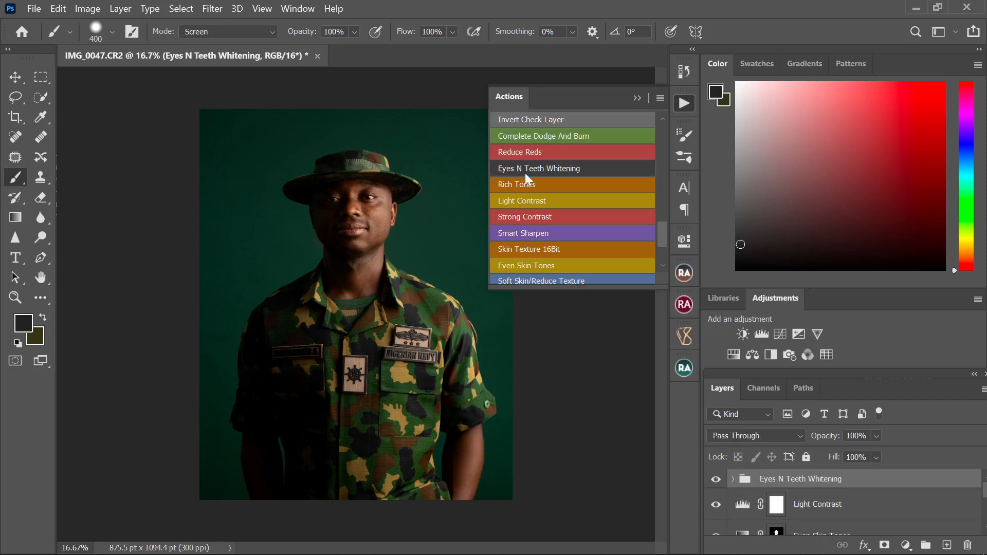
Step: Expand the Eyes N Teeth Whitening group and select the black layer mask of Photo Filter 1
left_click(733, 479)
scroll(797, 494, "down", 1)
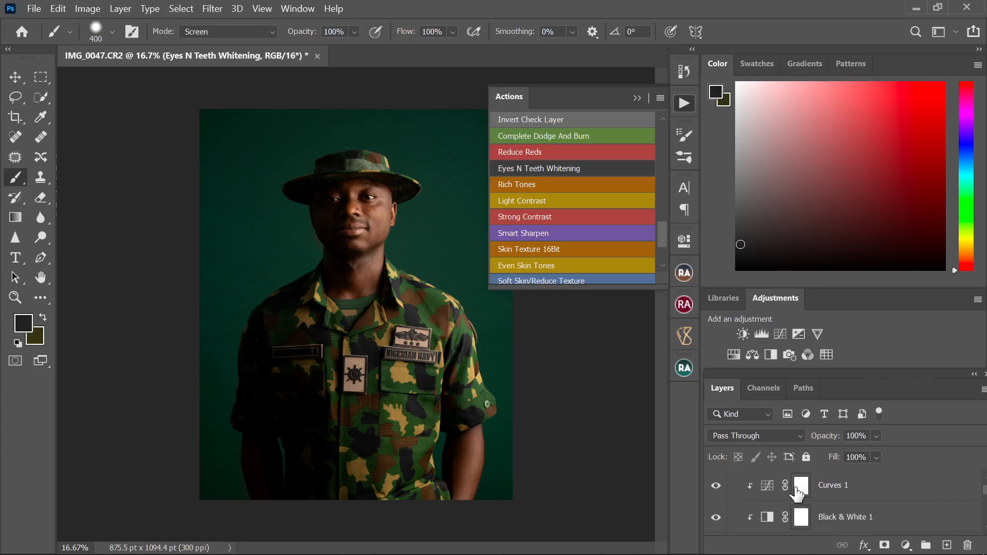
scroll(761, 486, "up", 1)
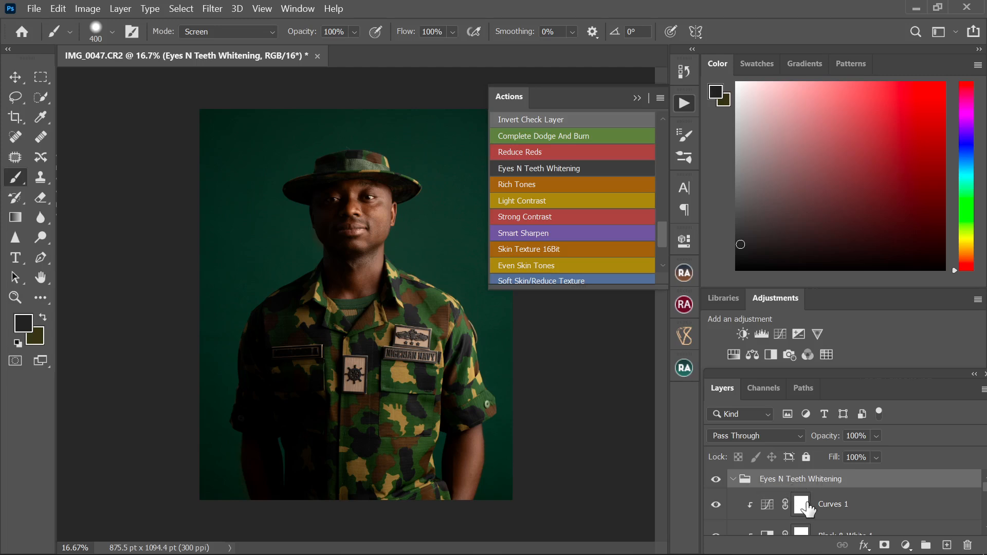
scroll(807, 509, "down", 1)
scroll(807, 508, "down", 1)
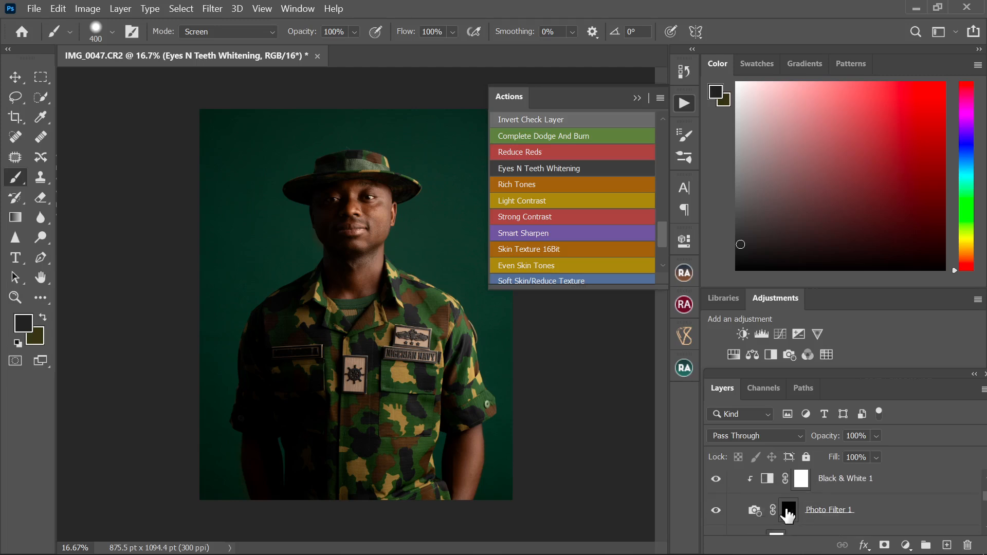
scroll(787, 511, "down", 1)
scroll(787, 510, "up", 1)
left_click(792, 511)
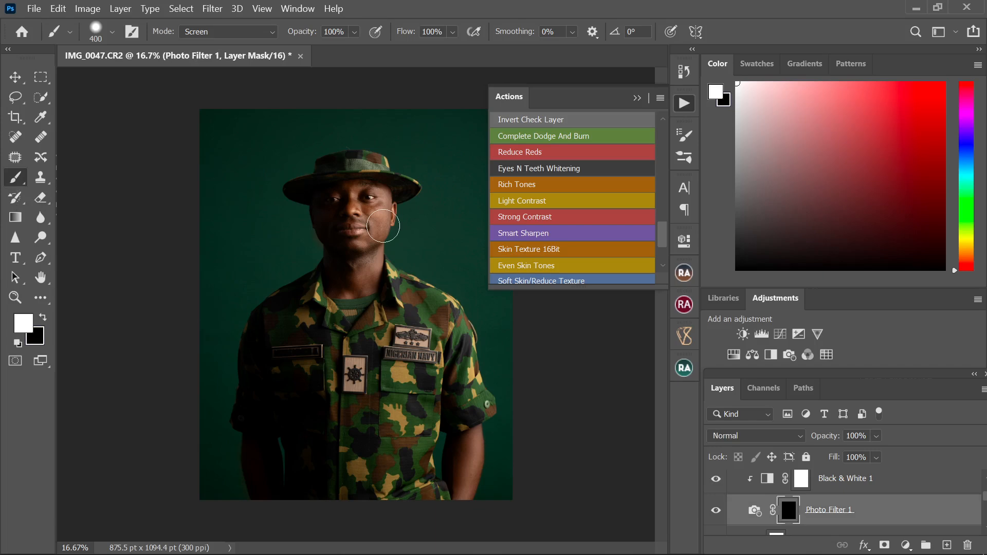
Step: Paint white over both eyes on the Photo Filter 1 layer mask with a small soft brush of size 15
key("ctrl+plus")
key("ctrl+plus")
key("ctrl+plus")
key("ctrl+plus")
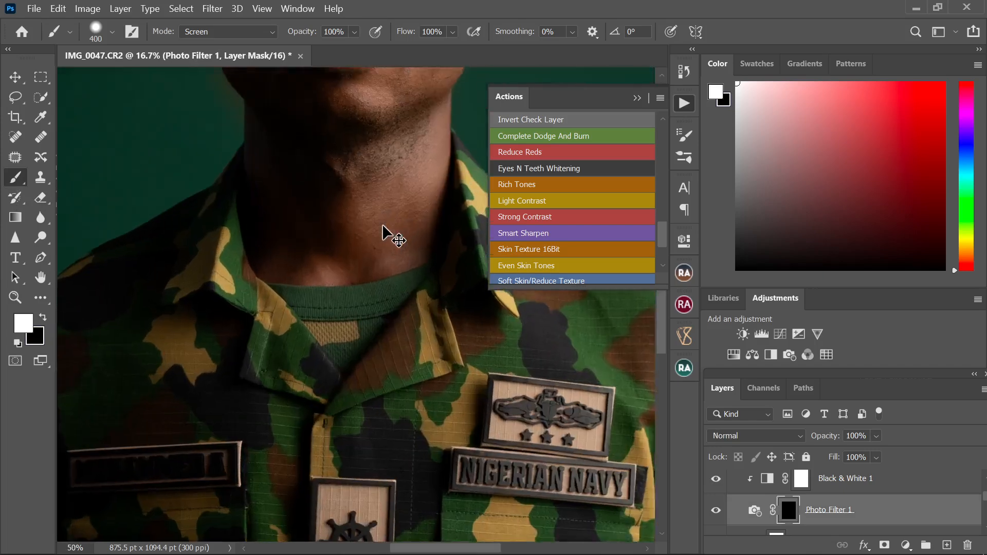
key("bracketleft")
key("bracketleft")
key("bracketleft")
key("bracketleft")
key("bracketleft")
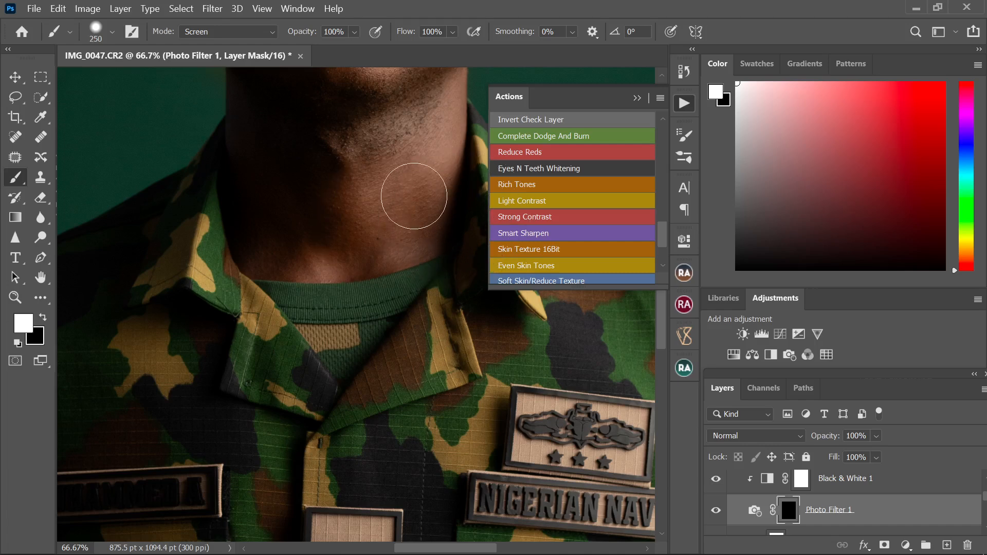
left_click(637, 98)
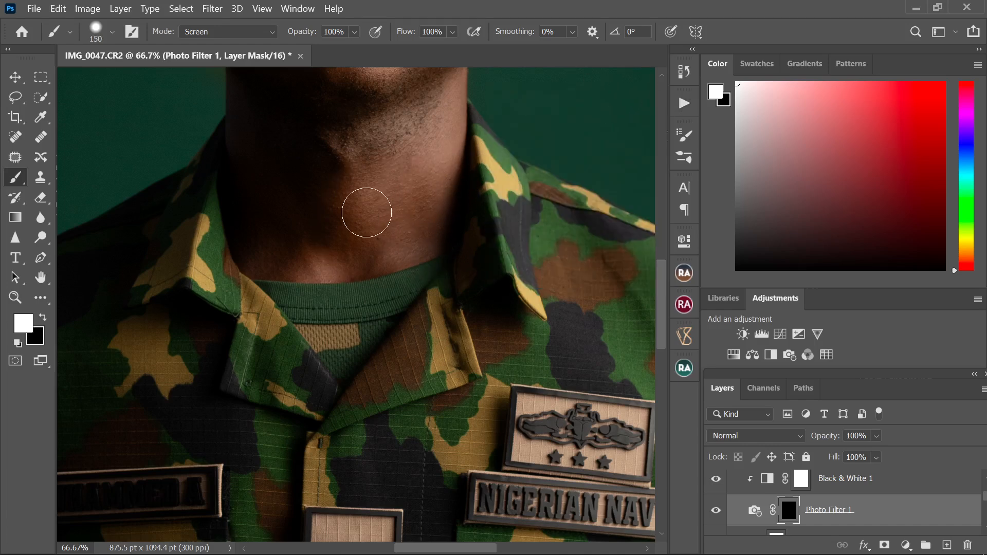
scroll(367, 212, "up", 5)
key("bracketleft")
key("bracketleft")
key("bracketleft")
scroll(366, 212, "up", 10)
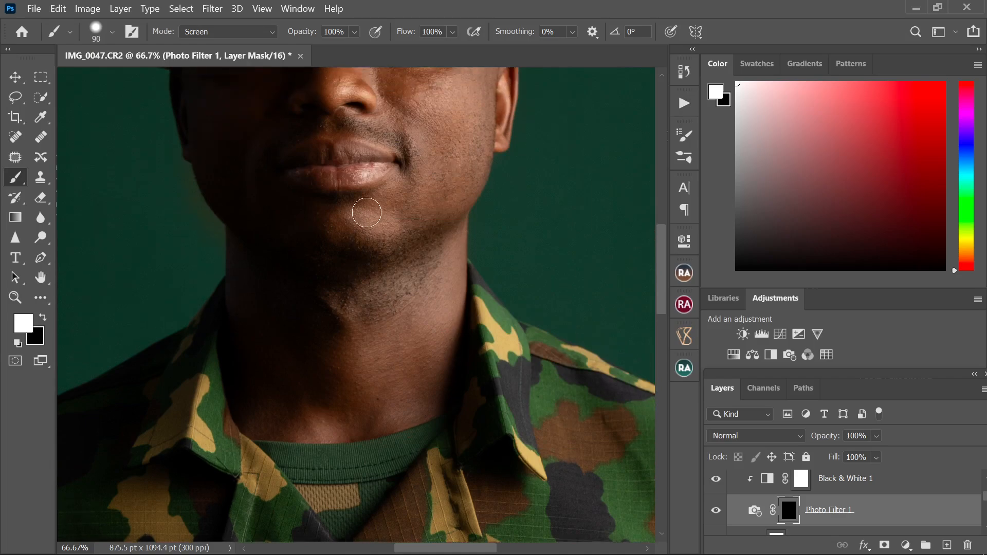
scroll(367, 212, "up", 2)
key("bracketleft")
key("bracketleft")
key("bracketleft")
key("bracketleft")
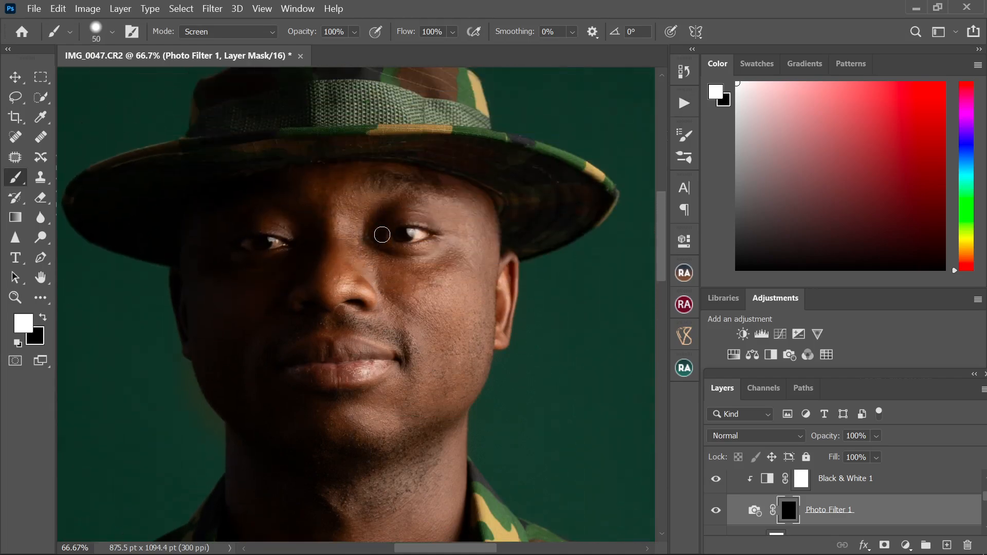
key("bracketleft")
key("ctrl+minus")
key("ctrl+minus")
key("ctrl+minus")
key("ctrl+minus")
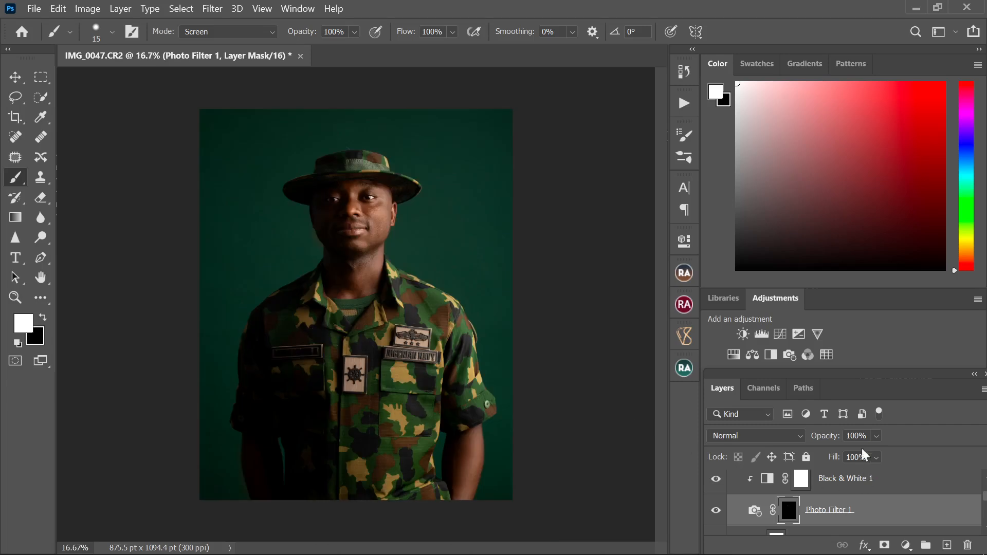
Step: Compare the eyes with and without Photo Filter 1, lower its opacity to about 64%, and collapse the Eyes N Teeth Whitening group
left_click(715, 511)
left_click(715, 514)
left_click(716, 514)
left_click(717, 514)
left_click(873, 437)
left_click_drag(867, 455, 873, 457)
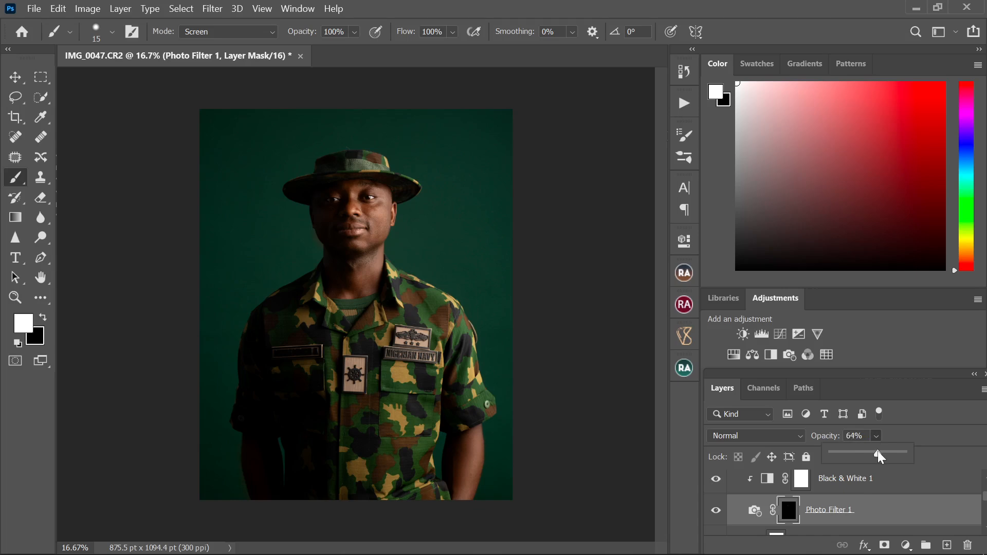
left_click_drag(876, 453, 875, 454)
left_click(901, 432)
scroll(771, 511, "up", 2)
left_click(734, 484)
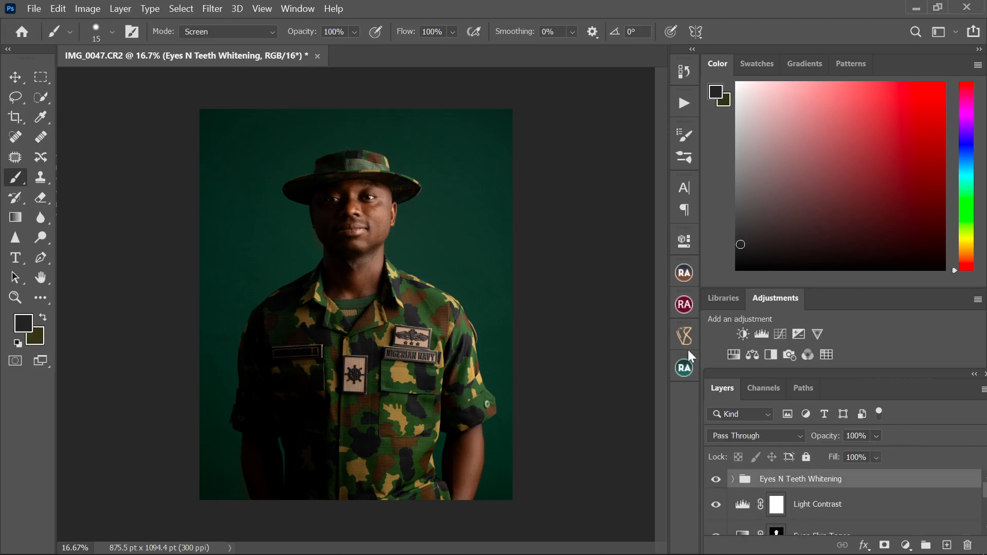
Step: Run the JK - Glowing! action to add its masked group above Eyes N Teeth Whitening
left_click(683, 104)
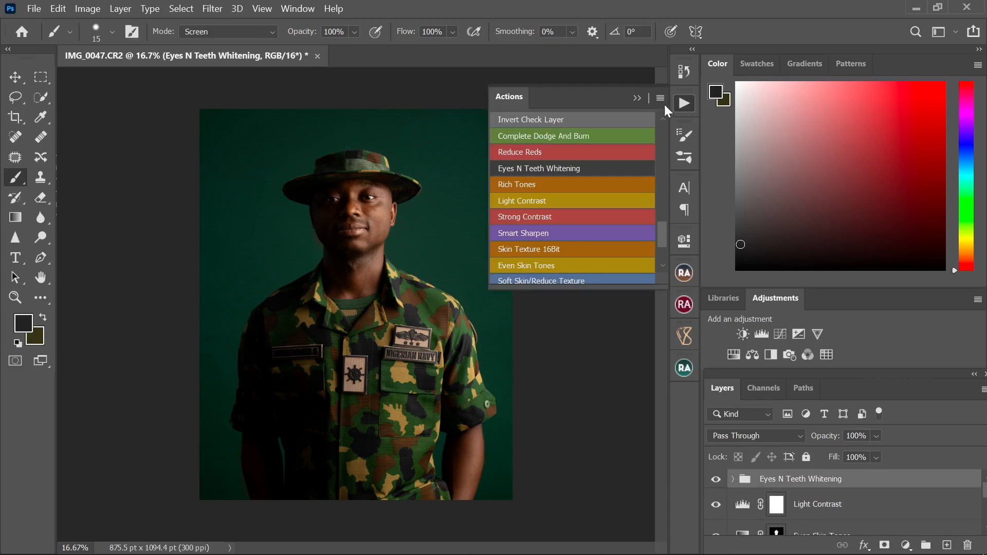
scroll(536, 180, "up", 5)
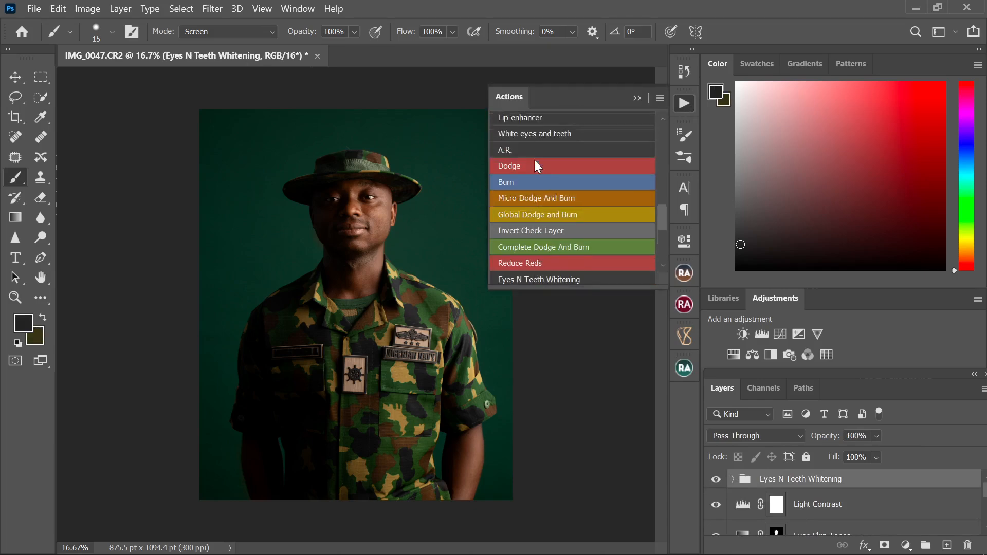
scroll(537, 166, "up", 2)
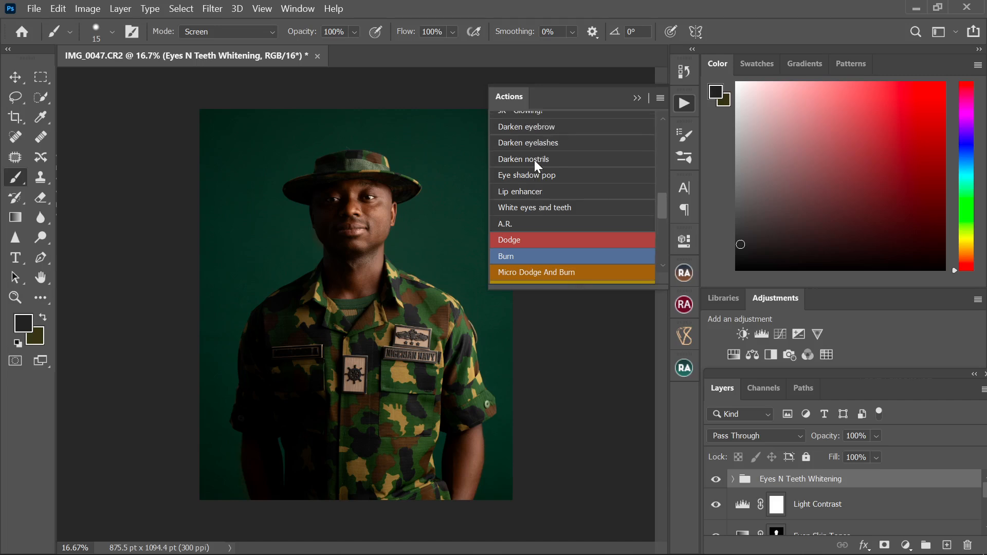
scroll(536, 166, "up", 3)
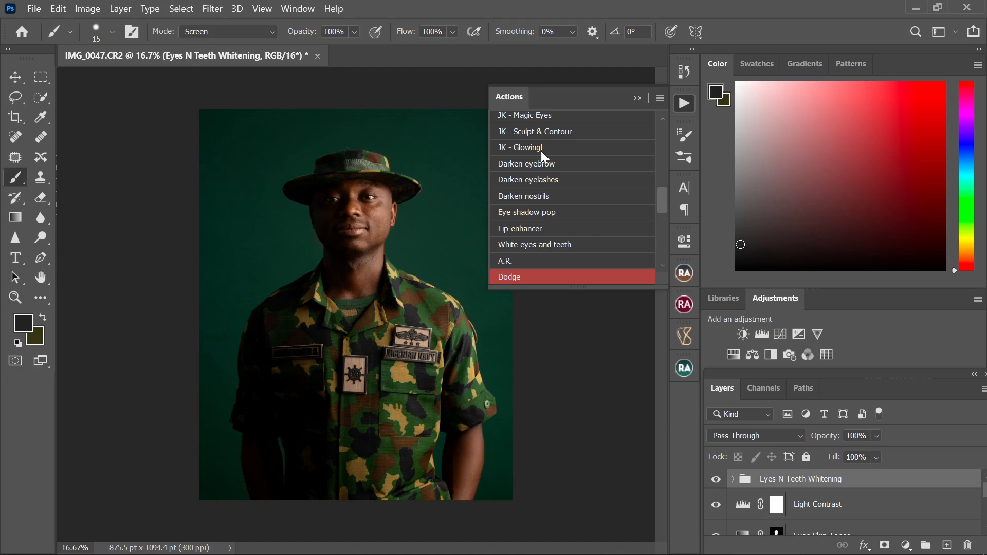
left_click(541, 149)
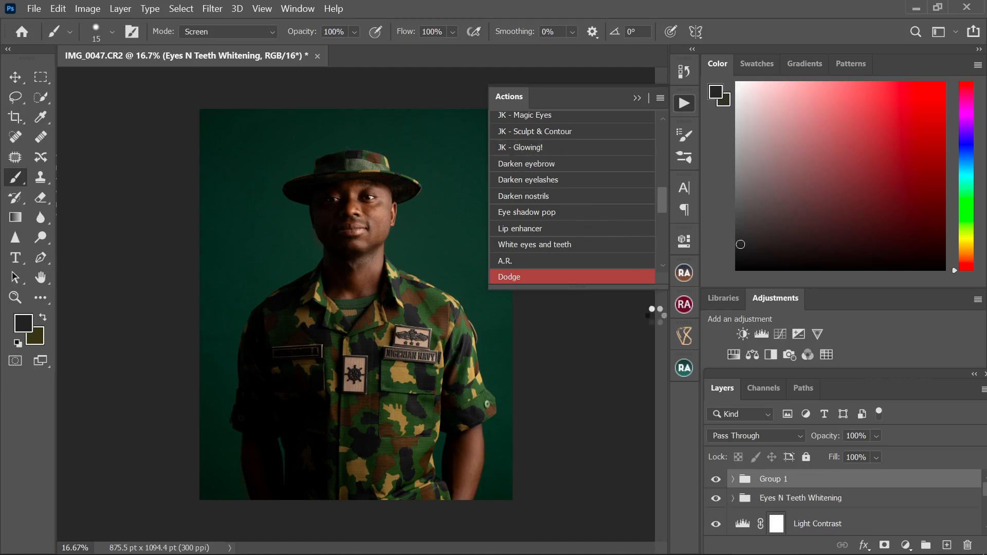
left_click(636, 98)
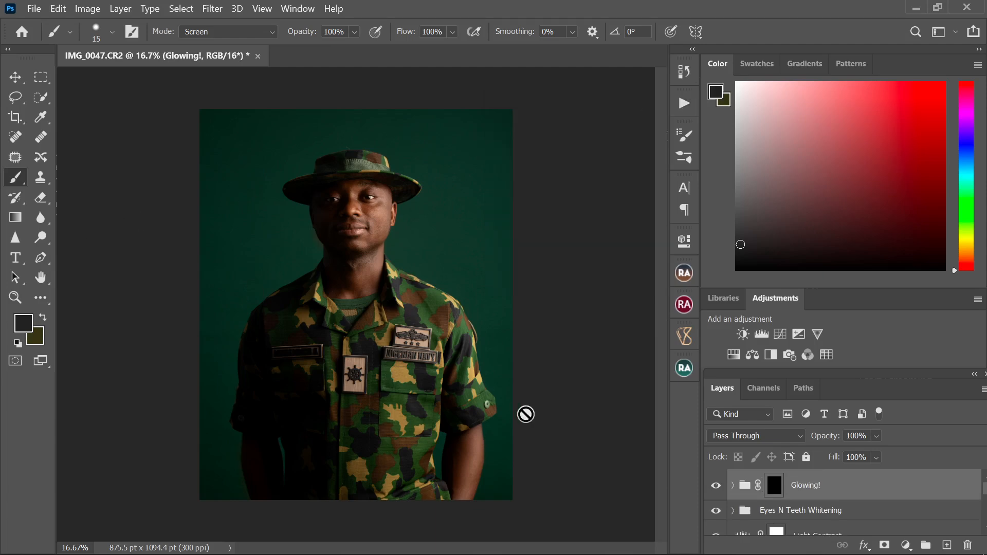
Step: Paint white over the man's face, uniform and arms on the Glowing! group mask with a soft brush of size 700
left_click(773, 484)
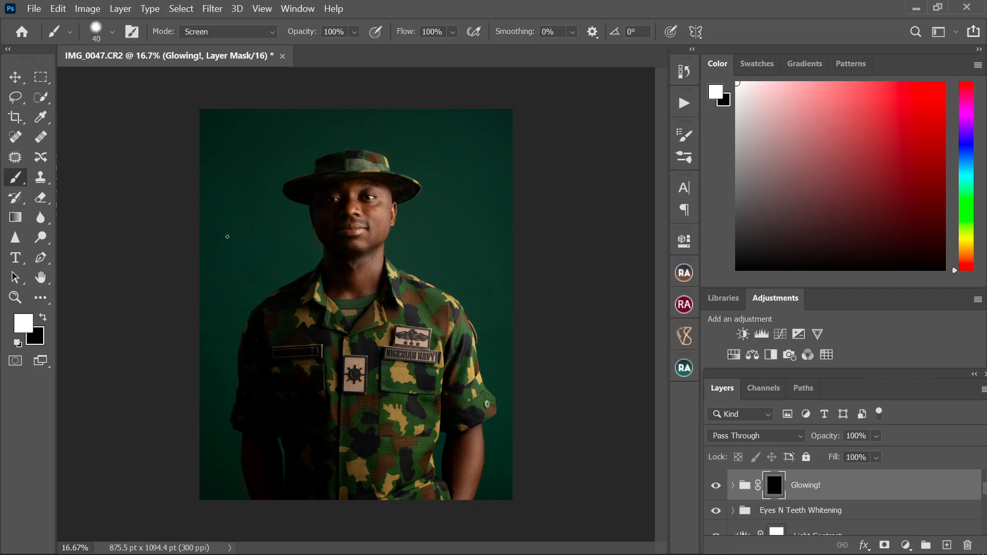
key("bracketright")
key("bracketright")
key("bracketright")
key("bracketright")
key("bracketright")
mouse_move(335, 275)
left_mouse_down()
mouse_move(369, 252)
mouse_move(380, 222)
mouse_move(365, 206)
mouse_move(353, 205)
mouse_move(350, 273)
left_mouse_up()
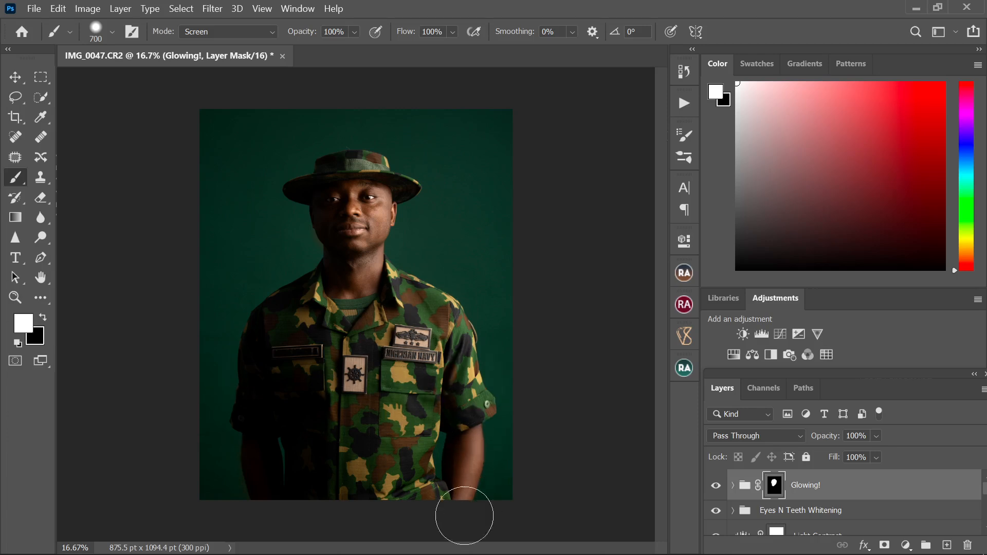
mouse_move(271, 463)
left_mouse_down()
mouse_move(359, 458)
mouse_move(403, 489)
mouse_move(344, 286)
mouse_move(336, 208)
mouse_move(377, 176)
mouse_move(359, 300)
left_mouse_up()
left_click(684, 103)
scroll(539, 187, "up", 5)
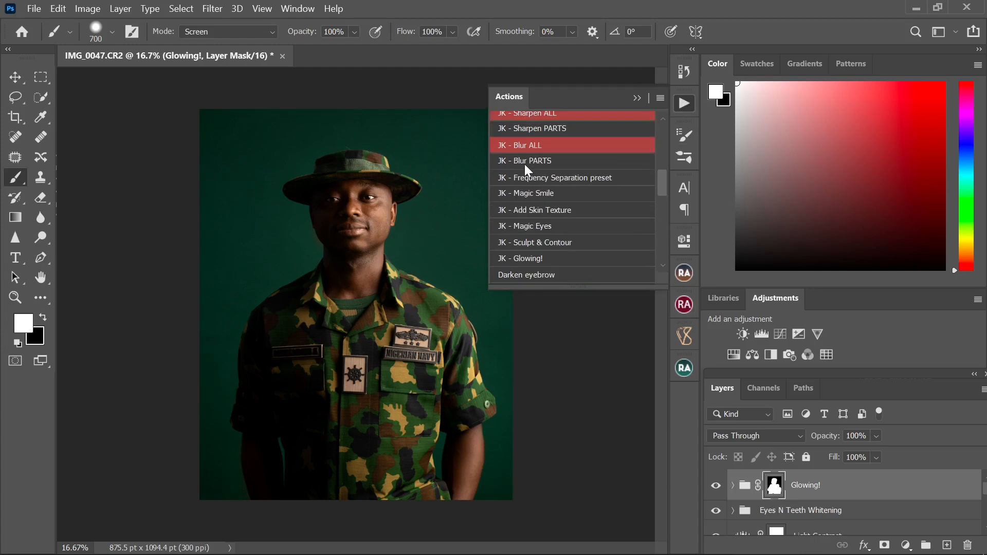
scroll(548, 181, "up", 1)
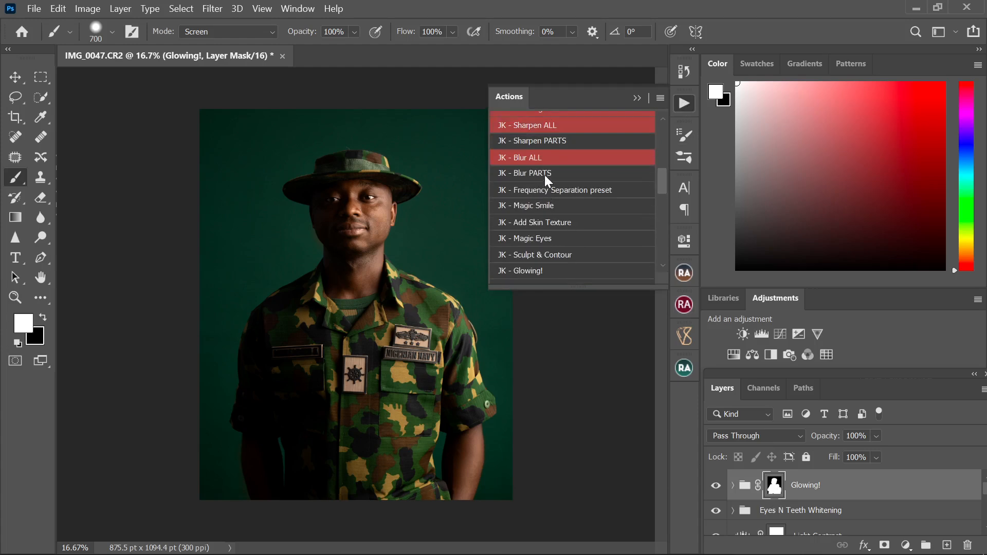
scroll(546, 180, "up", 3)
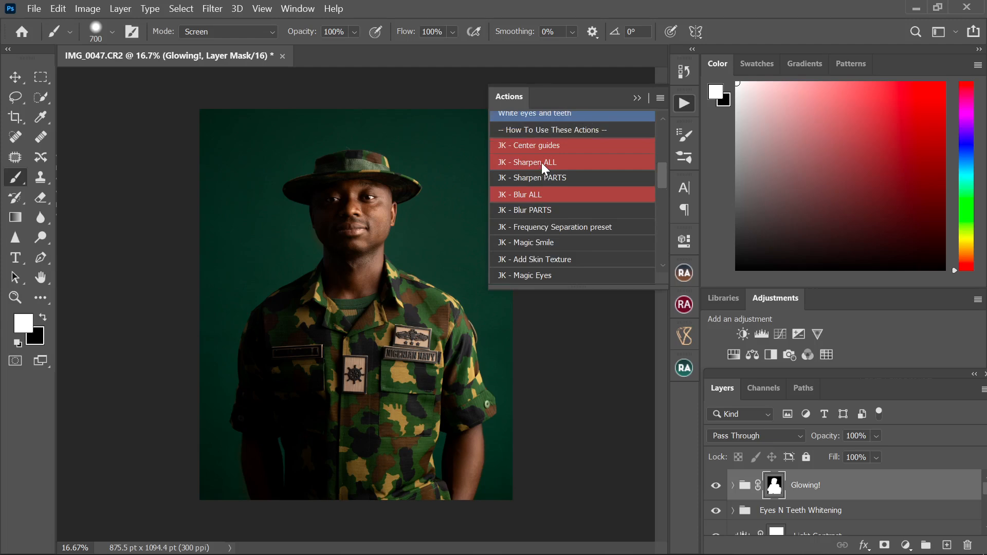
left_click(543, 163)
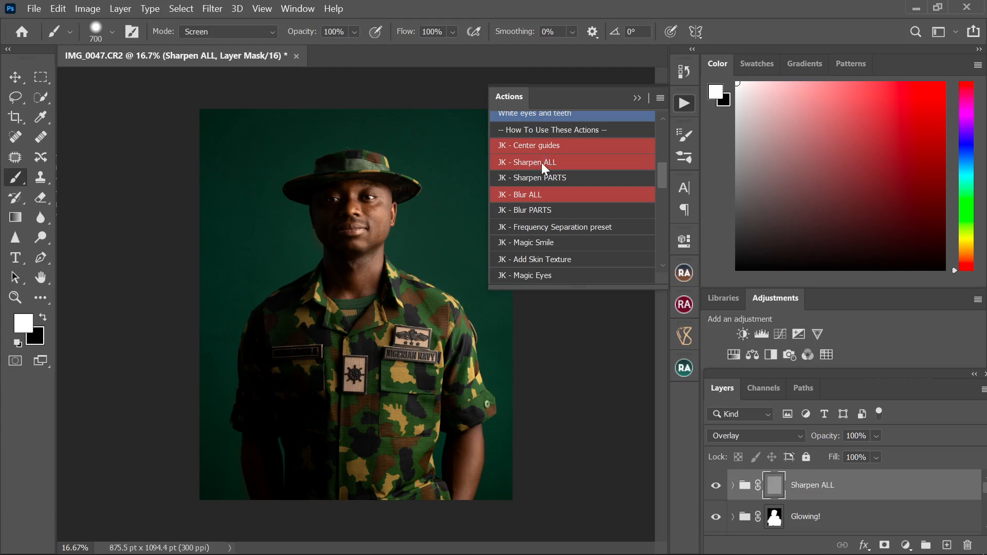
left_click(638, 99)
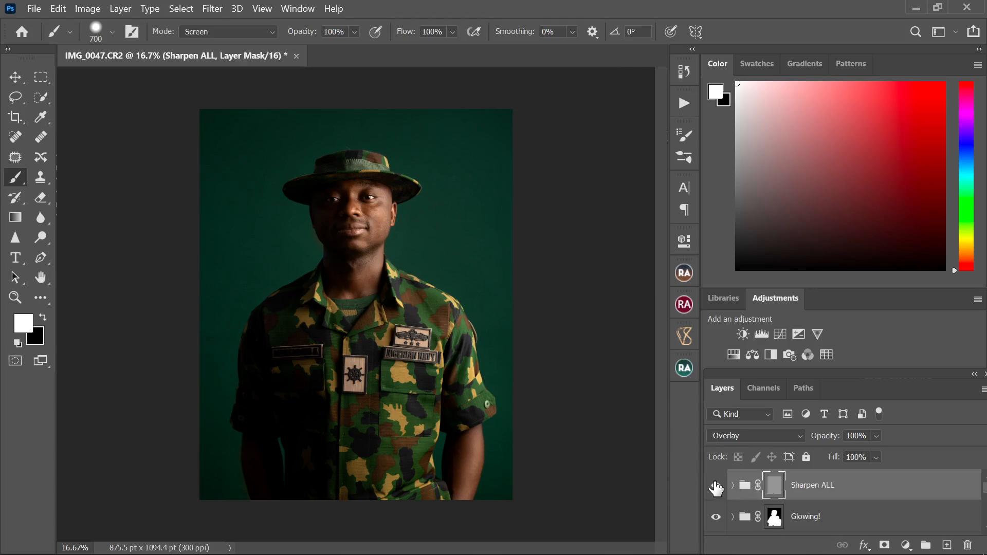
key("Delete")
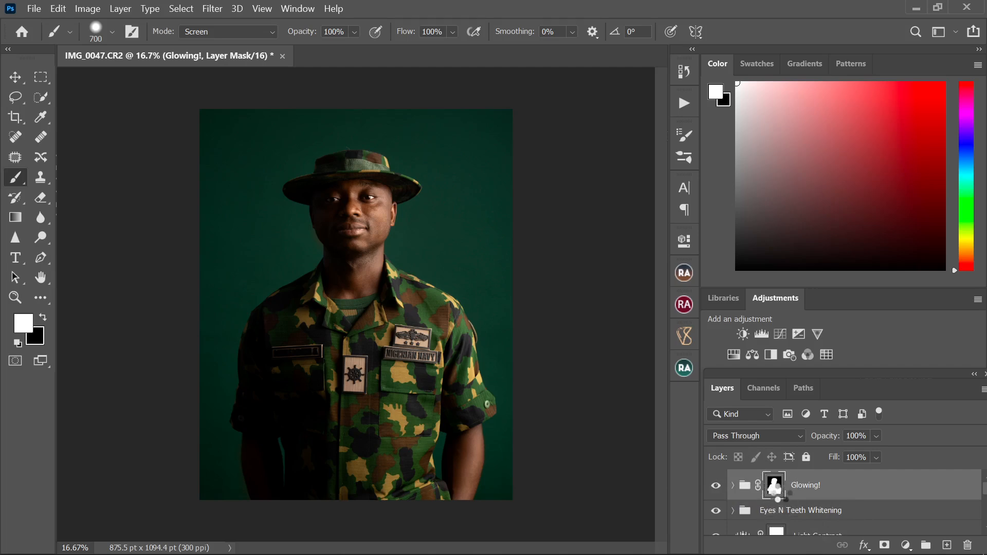
Step: Stamp all visible layers into a new layer above Glowing!, run the JK - Sharpen ALL action on it, and compare the sharpening on and off
key("ctrl+shift+alt+e")
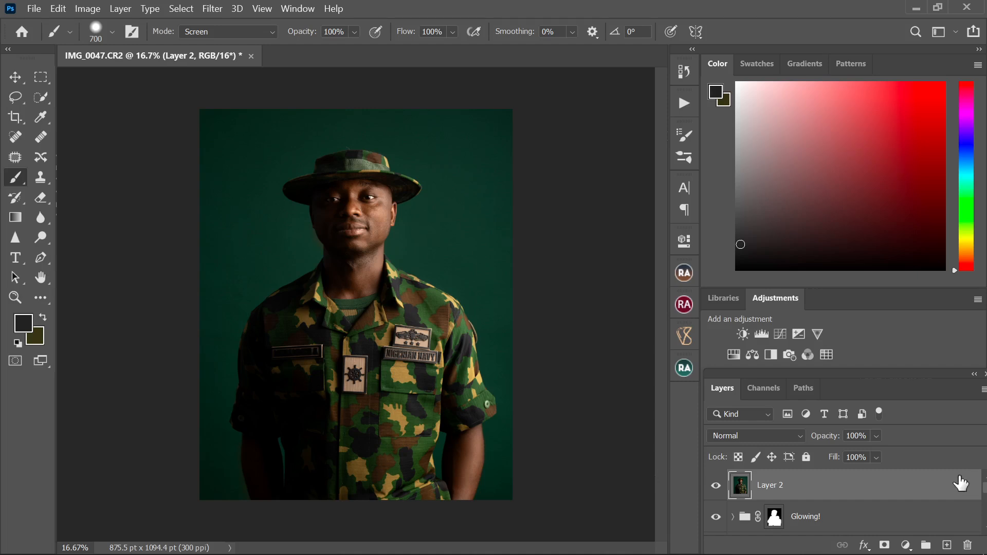
left_click(693, 108)
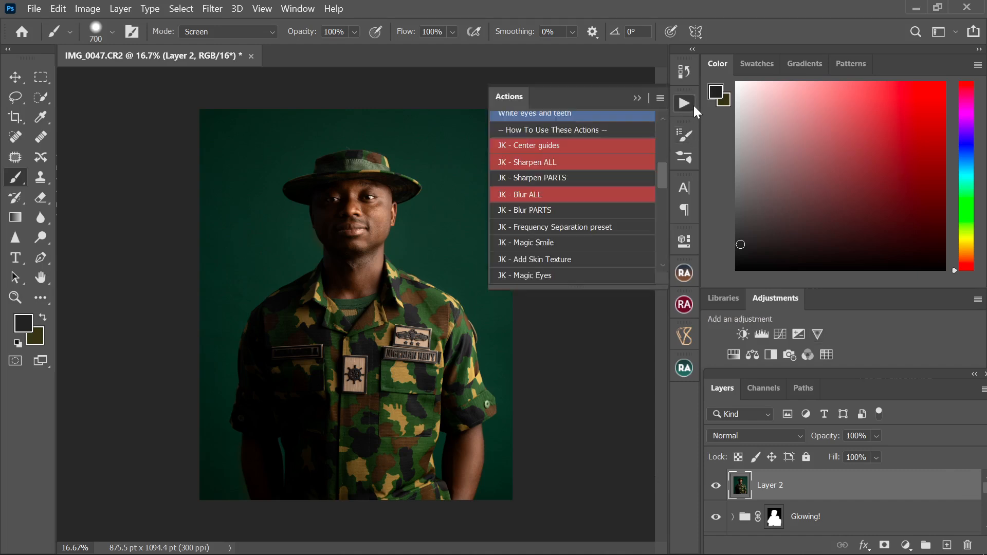
left_click(549, 162)
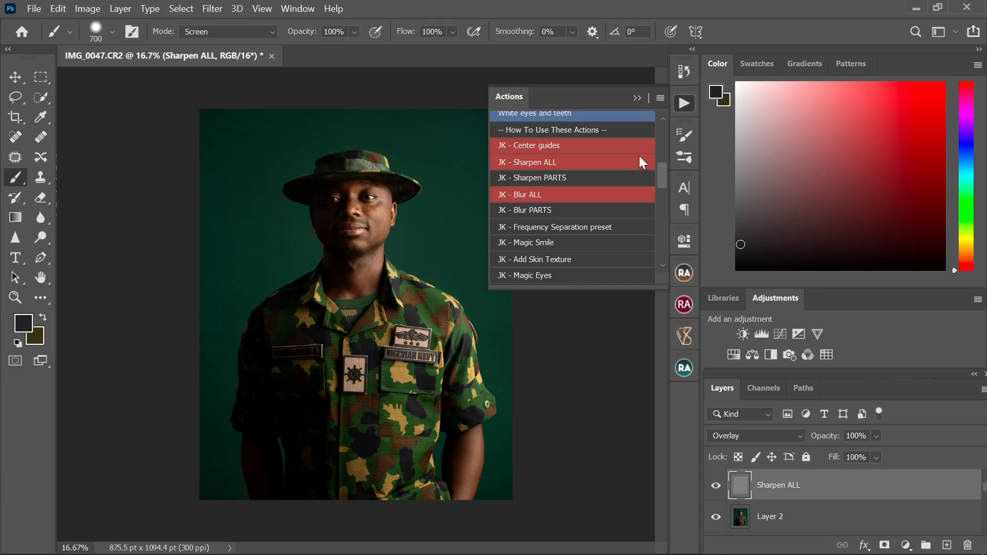
left_click(637, 99)
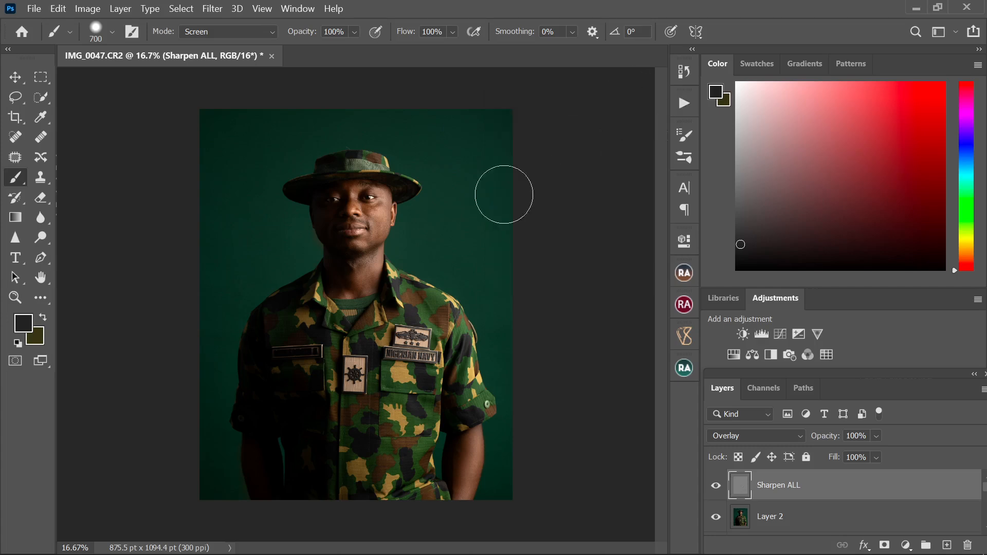
key("ctrl+plus")
key("ctrl+plus")
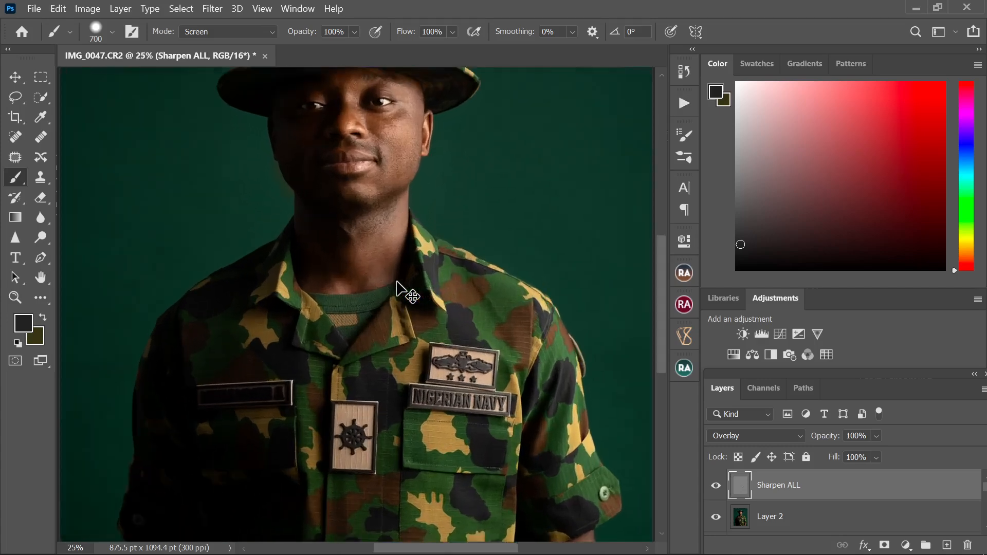
scroll(589, 407, "up", 4)
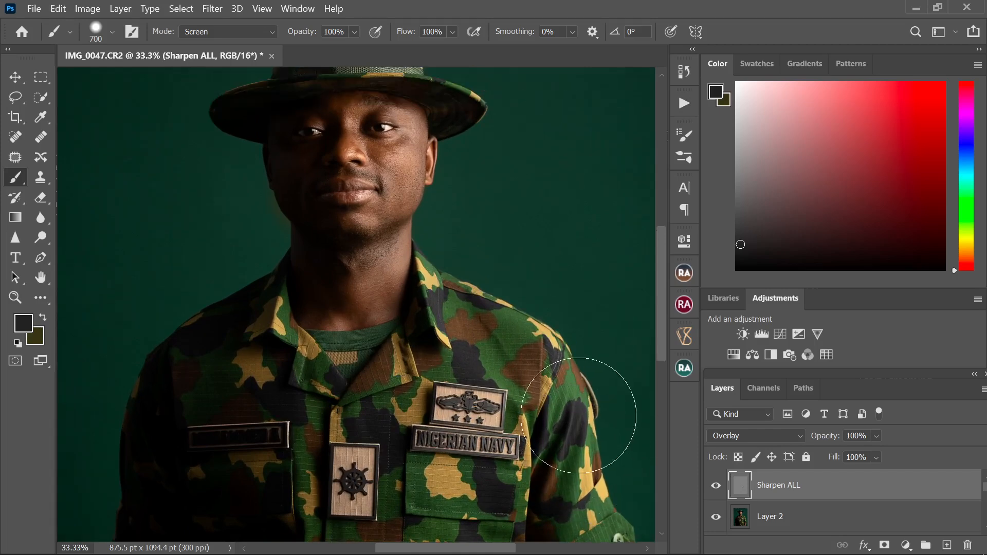
left_click(715, 486)
left_click(715, 486)
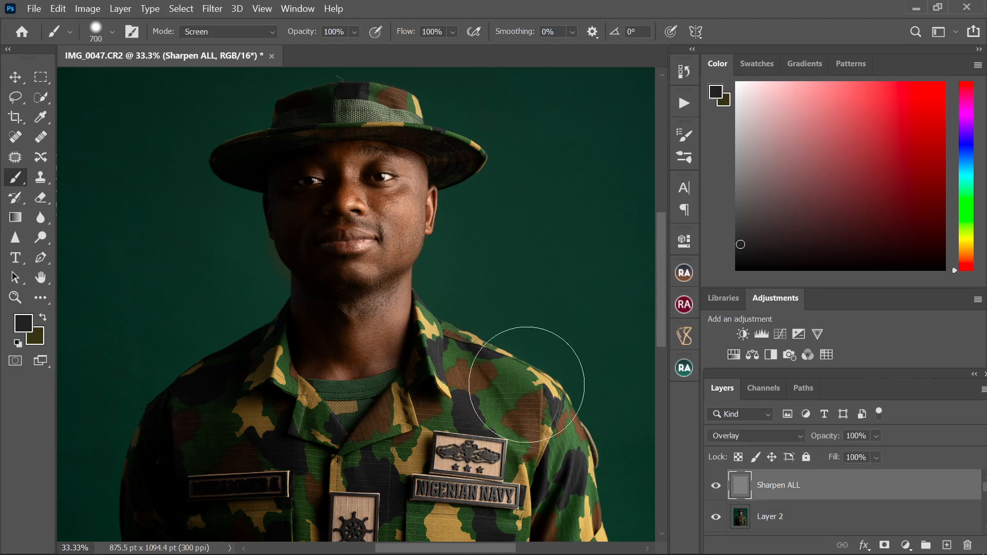
scroll(527, 385, "down", 2)
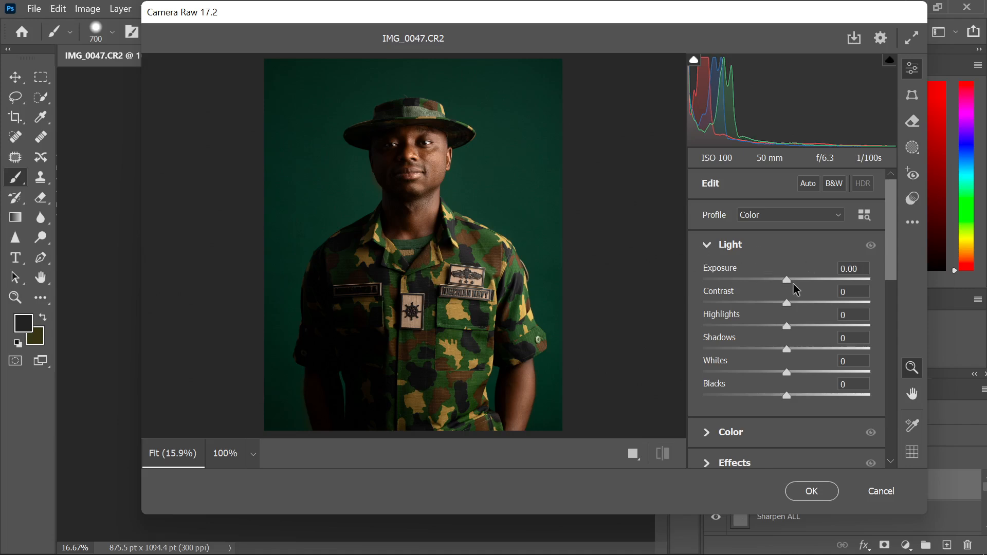
Step: Set the Camera Raw light values to Exposure -0.30, Highlights +15, Shadows -19, Whites -6 and Blacks -13
mouse_move(787, 280)
left_mouse_down()
mouse_move(776, 284)
mouse_move(790, 280)
left_mouse_up()
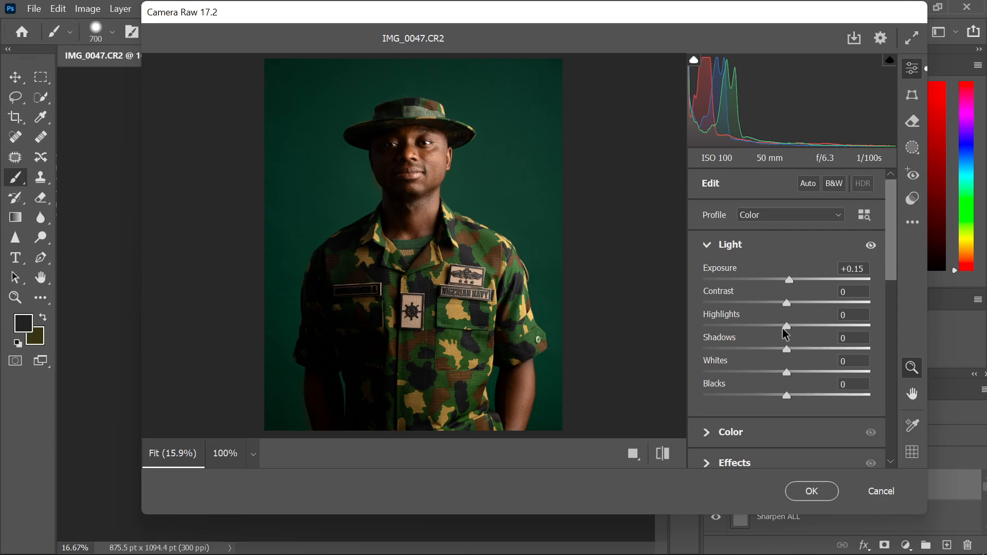
mouse_move(787, 327)
left_mouse_down()
mouse_move(722, 331)
mouse_move(797, 333)
left_mouse_up()
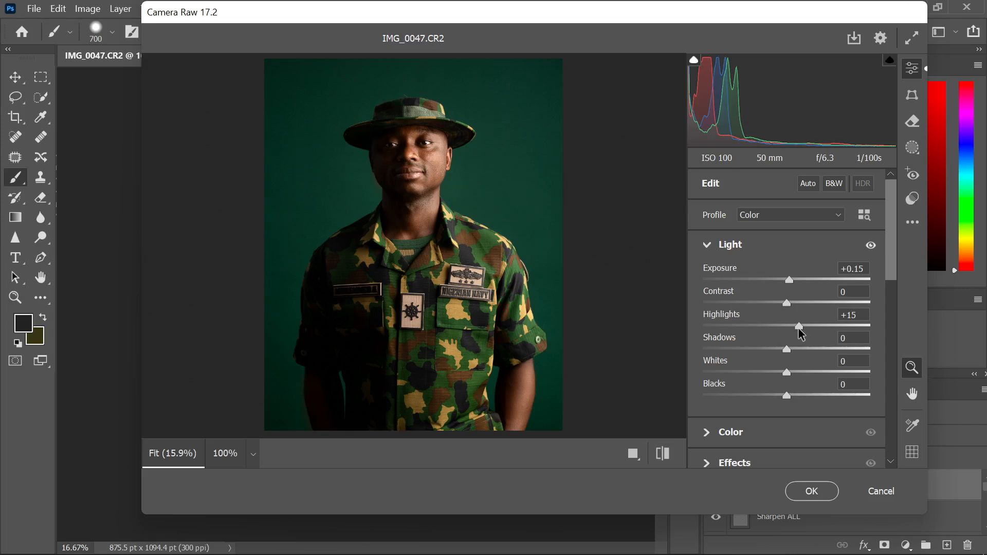
left_click_drag(790, 281, 784, 284)
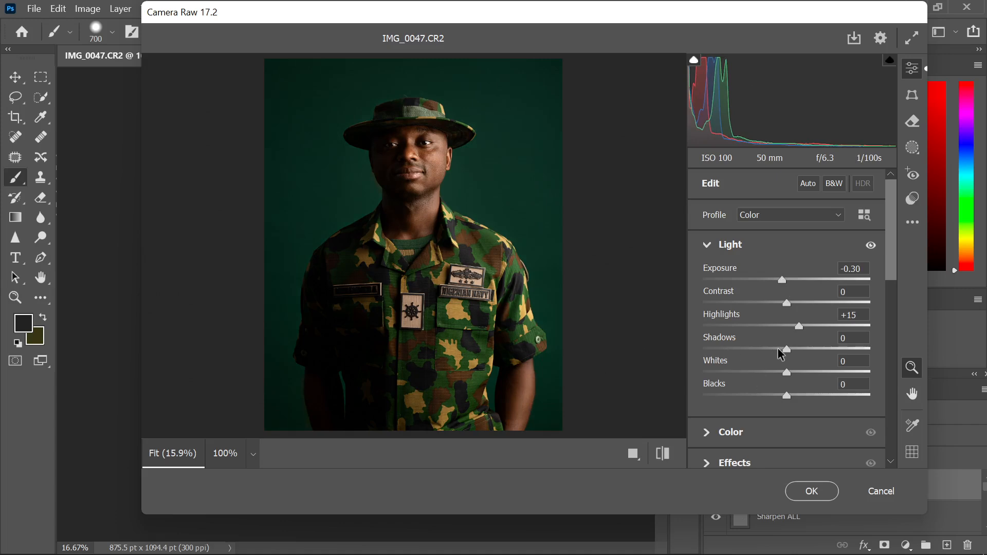
mouse_move(788, 352)
left_mouse_down()
mouse_move(806, 348)
mouse_move(775, 361)
left_mouse_up()
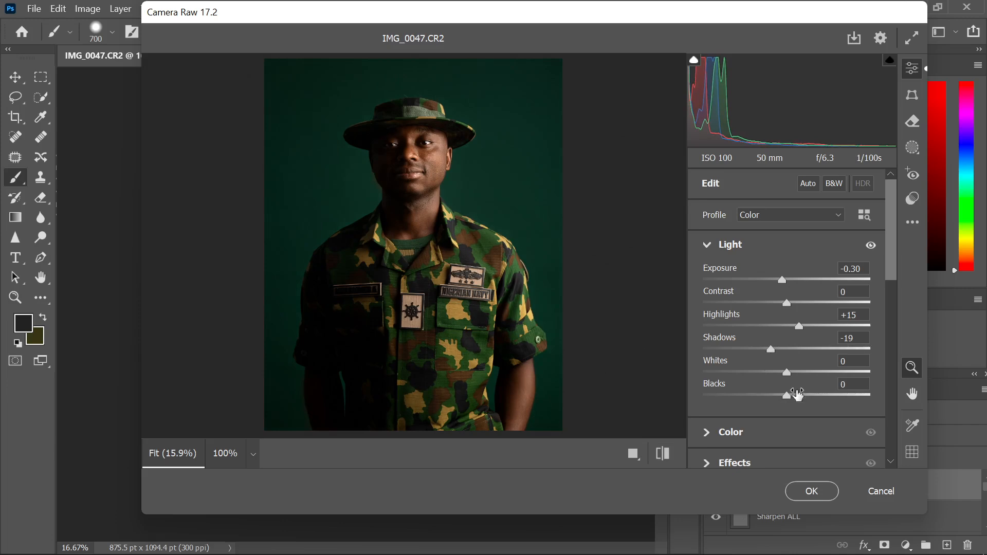
left_click_drag(786, 395, 782, 372)
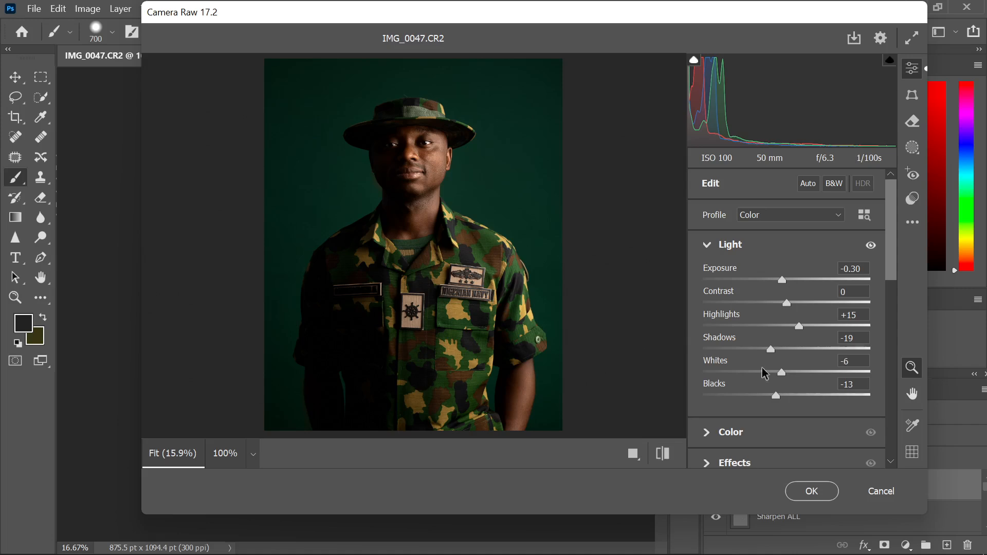
Step: Set the Camera Raw Vignette effect to -23 to darken the edges of the portrait
left_click(707, 245)
scroll(717, 360, "down", 3)
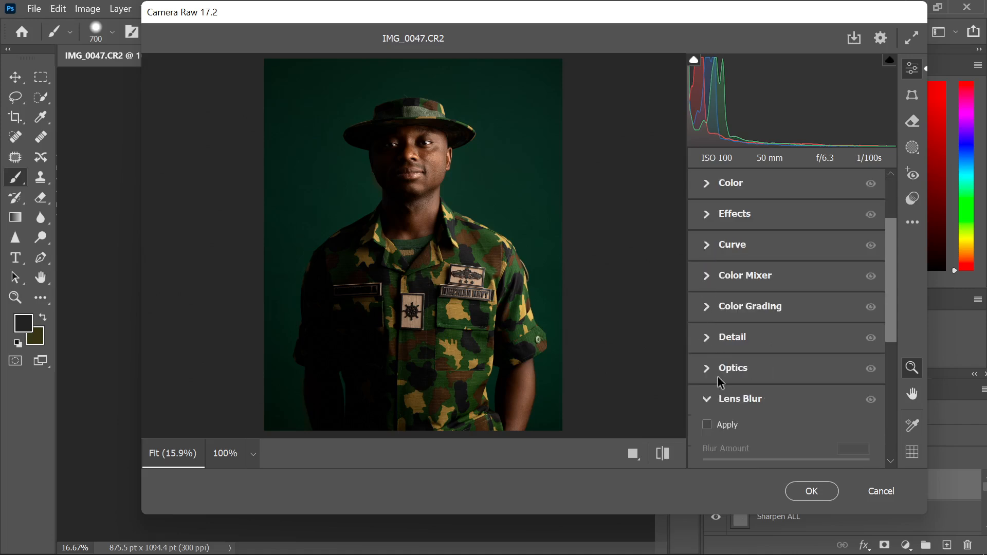
left_click(708, 276)
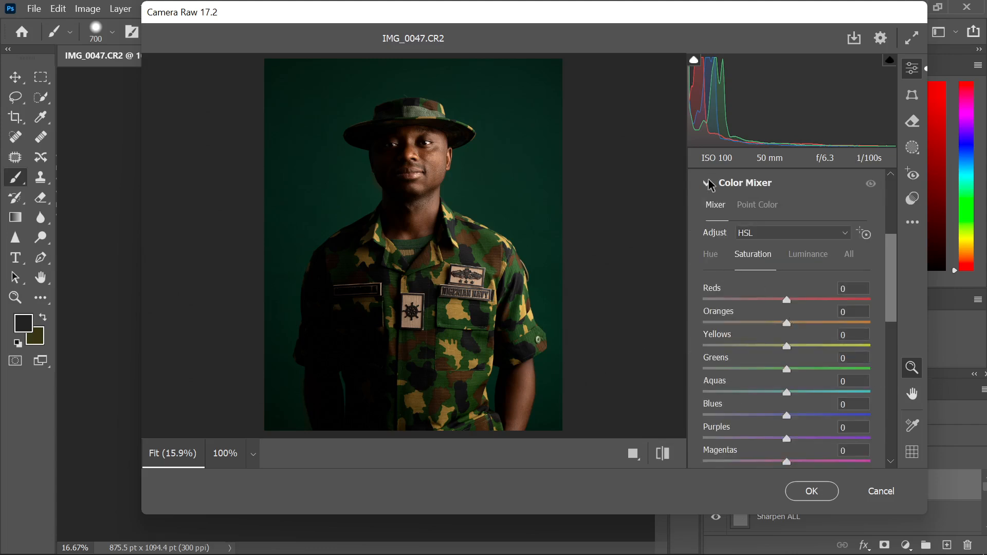
left_click(708, 183)
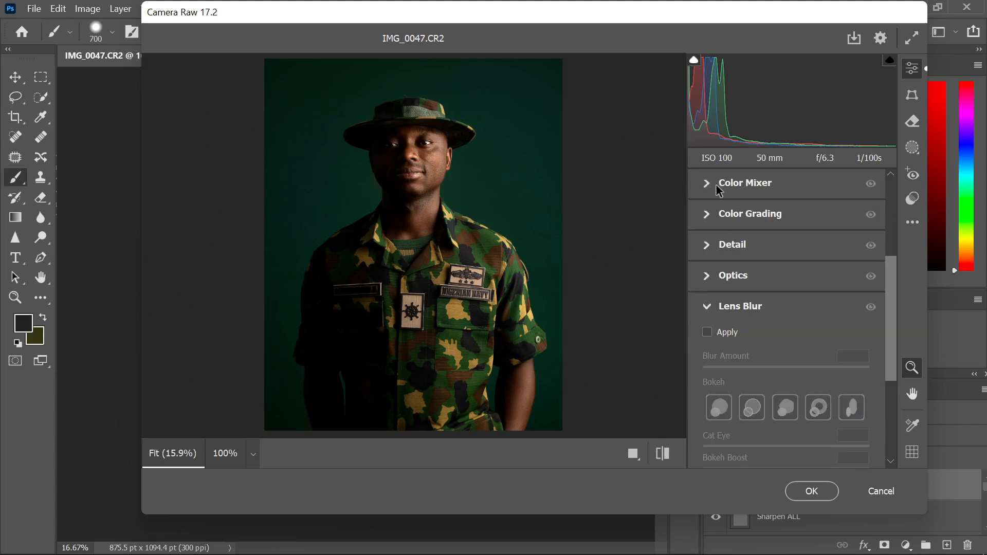
left_click(708, 307)
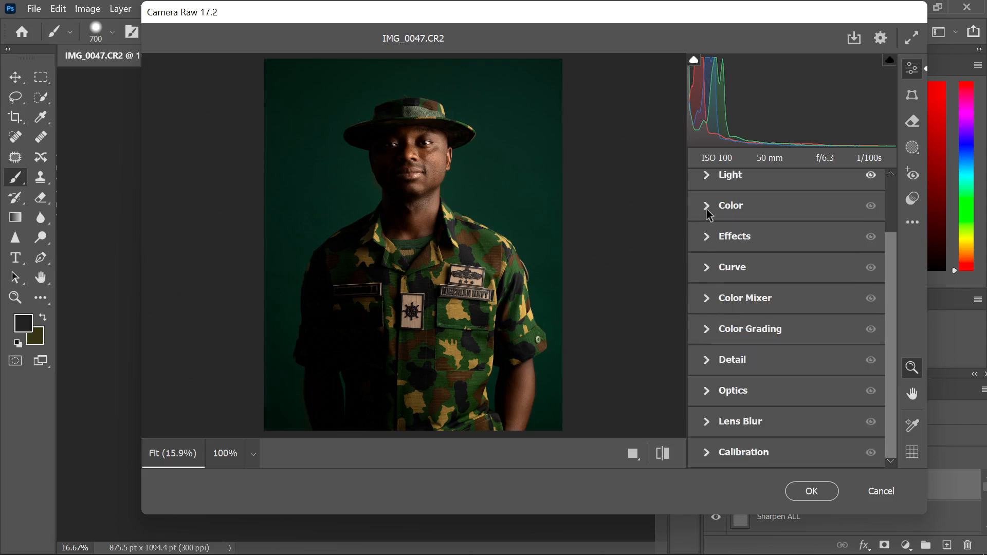
left_click(708, 238)
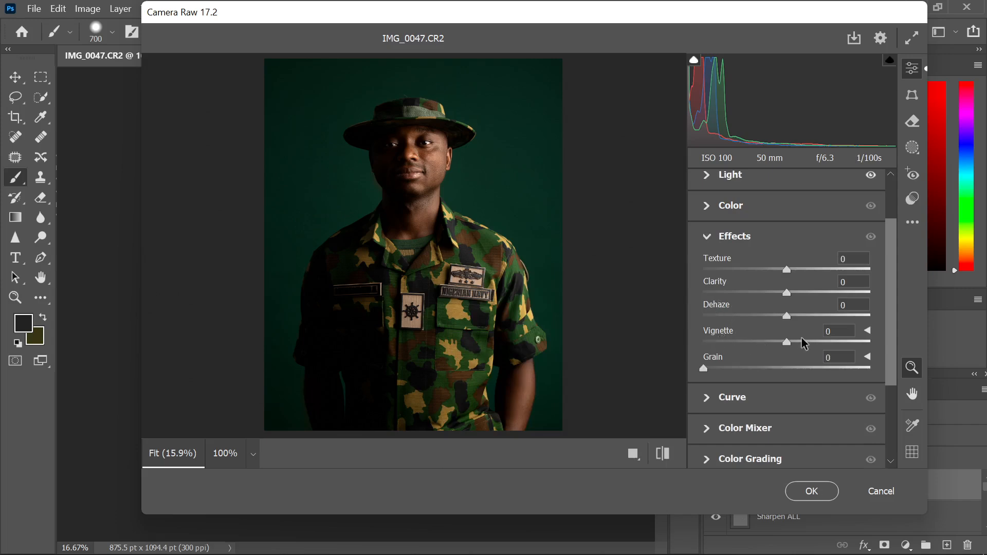
left_click_drag(785, 341, 766, 342)
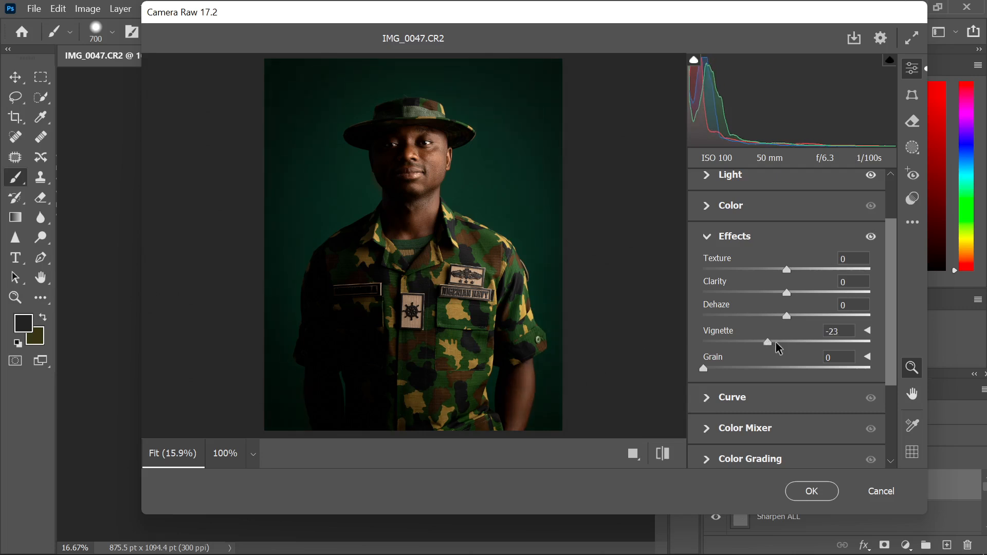
Step: Set the Color Mixer saturation to Greens +10 and Oranges +4, check it in a side-by-side before/after view, and apply the Camera Raw grade
left_click(708, 239)
left_click(708, 304)
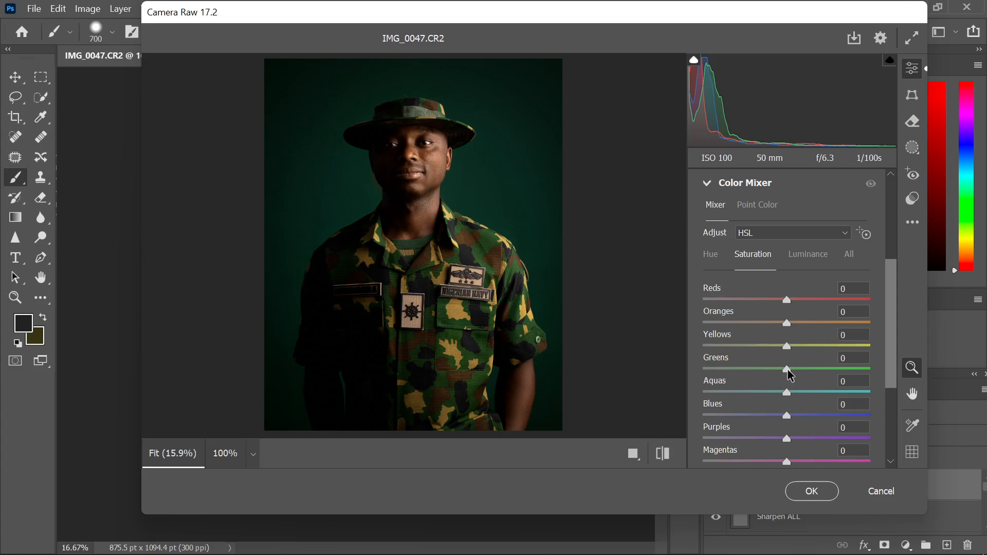
left_click_drag(788, 369, 796, 369)
left_click_drag(788, 323, 793, 325)
left_click(633, 453)
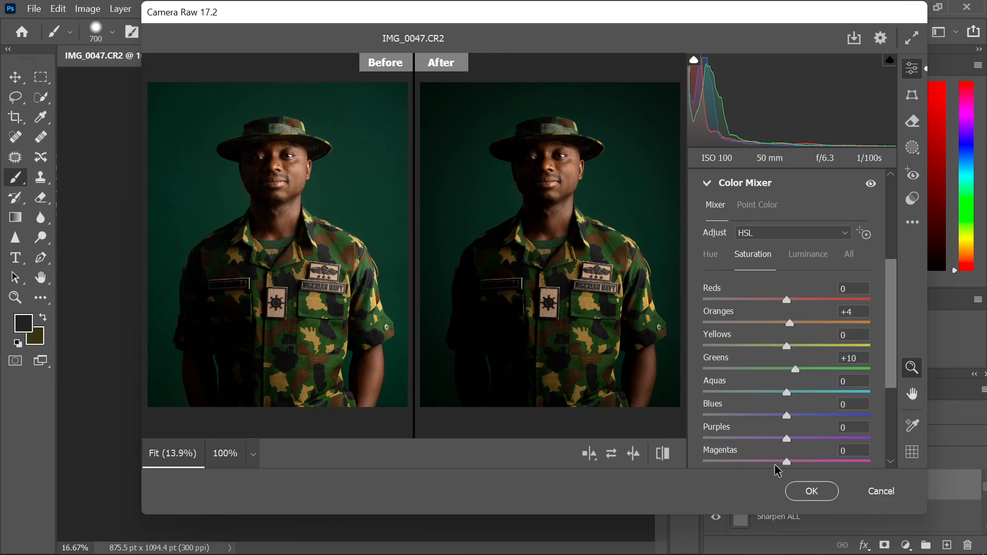
left_click(802, 491)
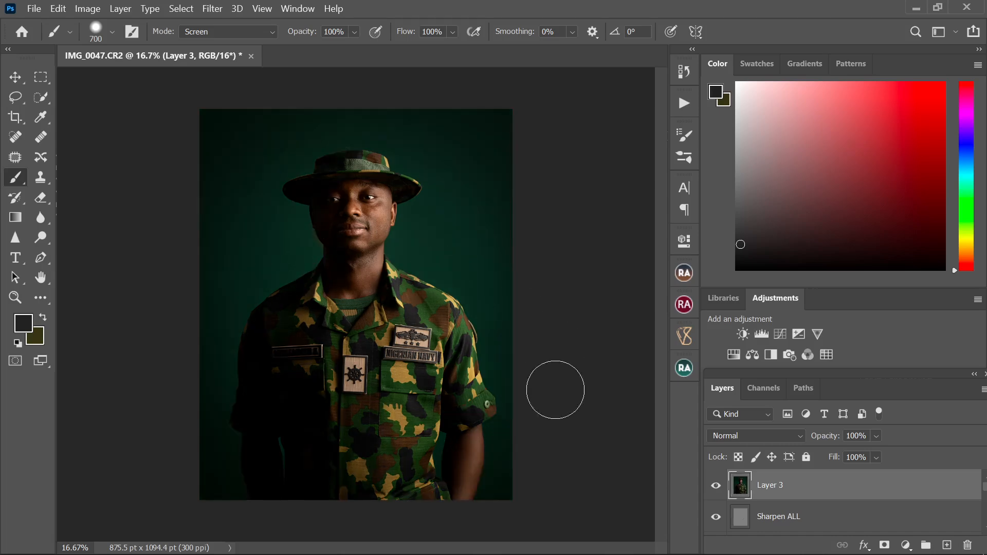
Step: Compare the portrait with and without the Camera Raw grade by hiding and showing Layer 3
left_click(716, 486)
left_click(716, 486)
left_click(717, 486)
left_click(717, 487)
mouse_move(735, 553)
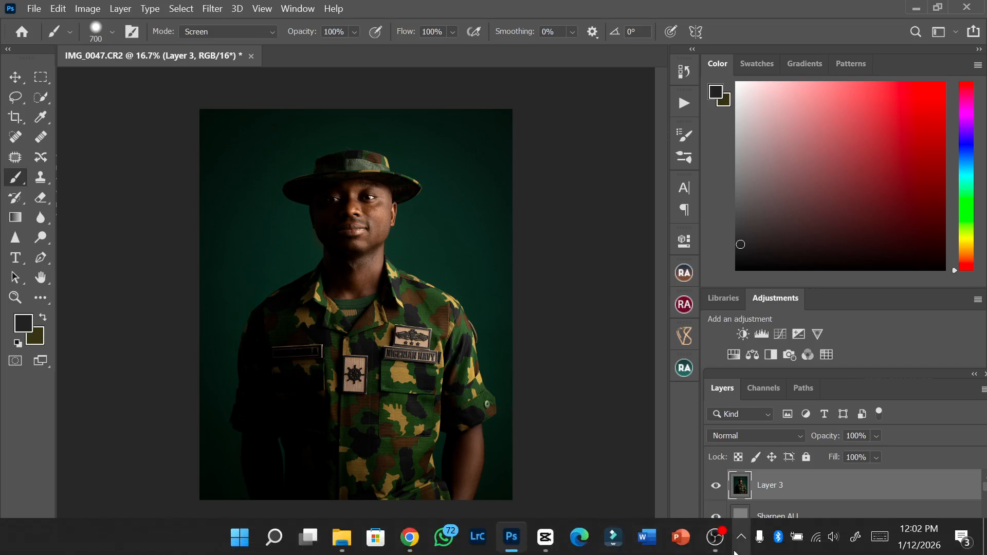
mouse_move(715, 538)
left_click(727, 461)
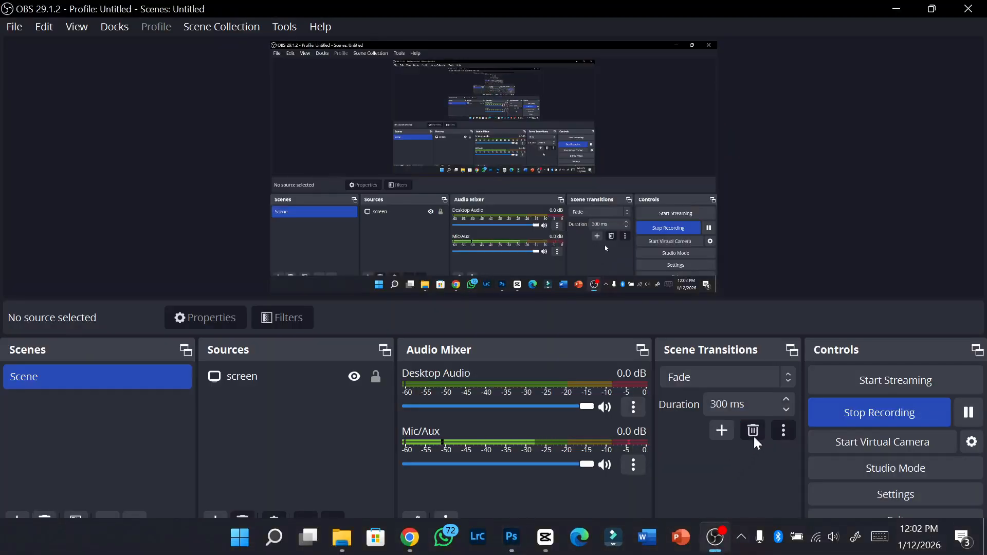